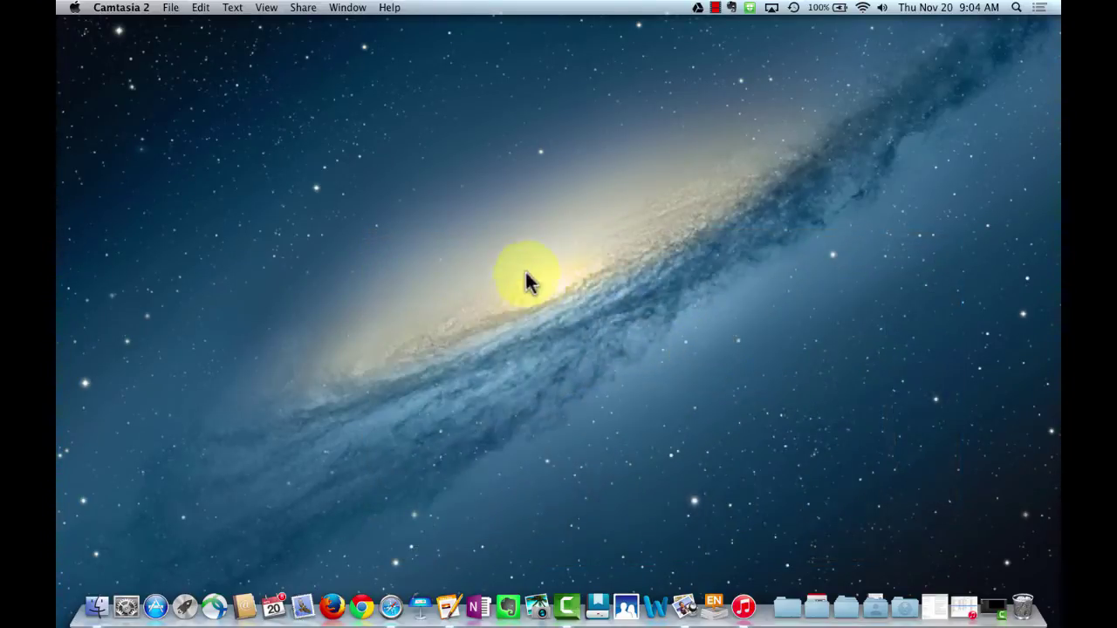
# - Open the Dictation & Speech preferences, view the Dictation settings, and bring up the Text to Speech settings
pyautogui.click(75, 7)
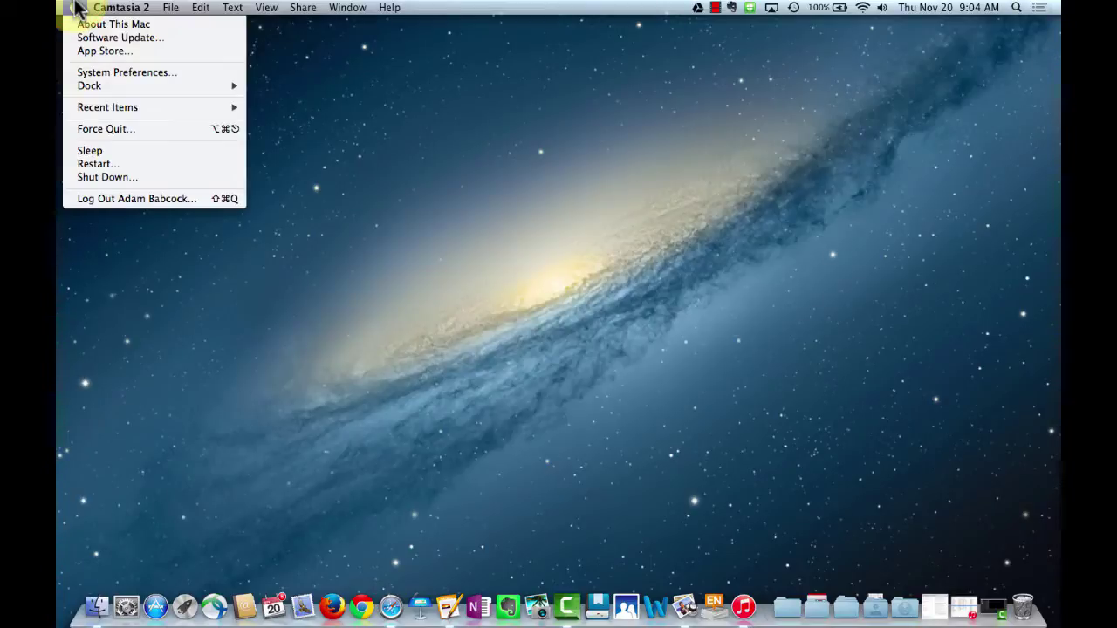
pyautogui.click(104, 82)
pyautogui.click(104, 73)
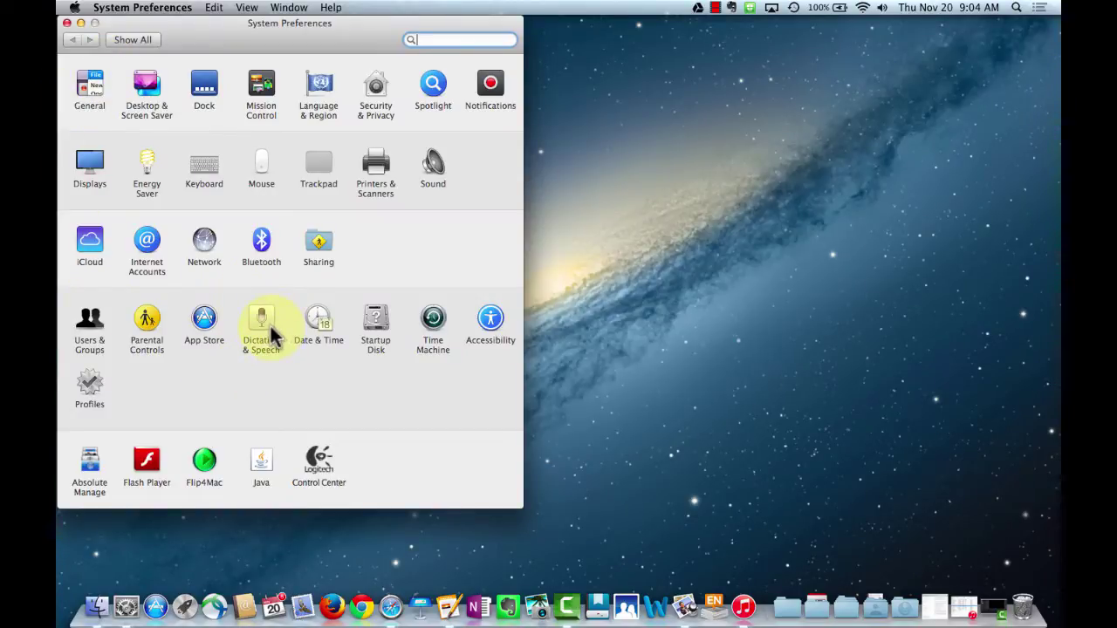
pyautogui.click(267, 330)
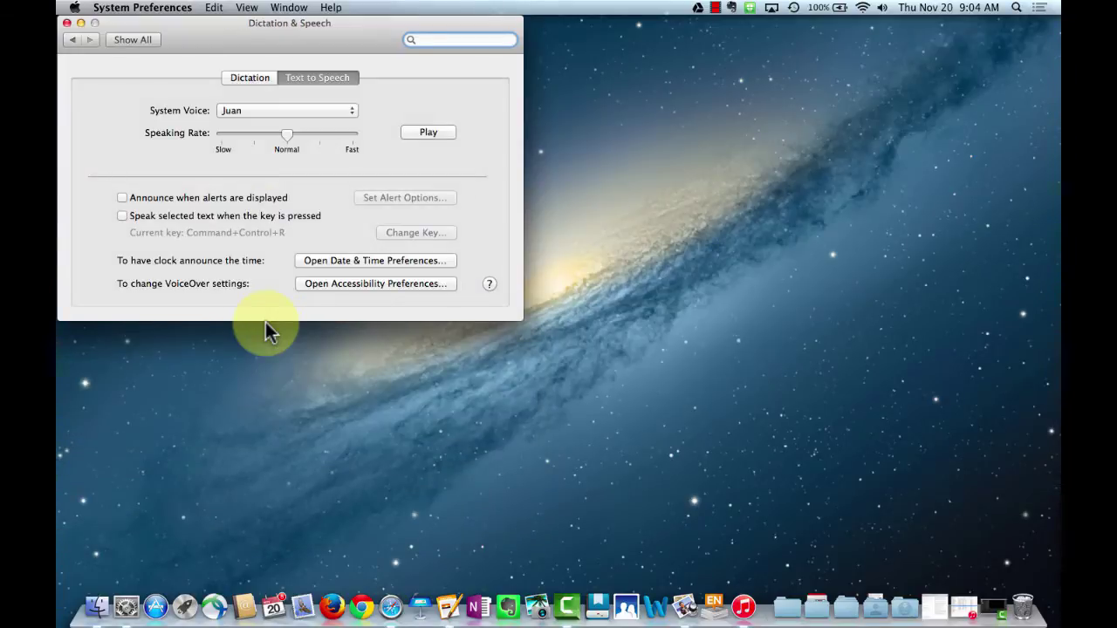
pyautogui.click(250, 77)
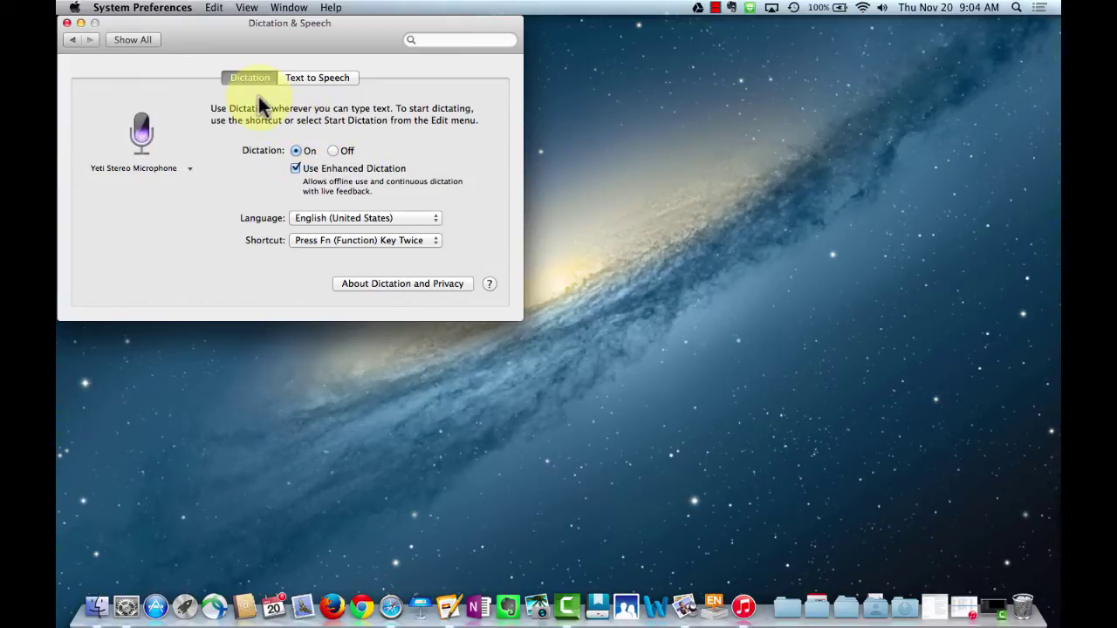
pyautogui.click(316, 80)
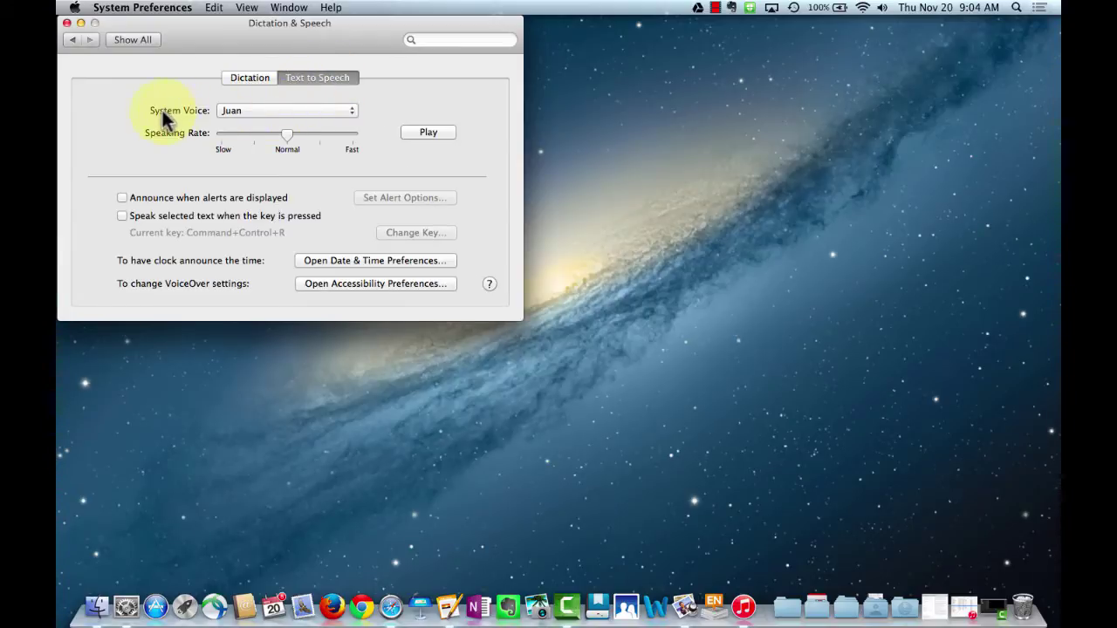
# - Set the system voice to Alex and play its sample
pyautogui.click(279, 110)
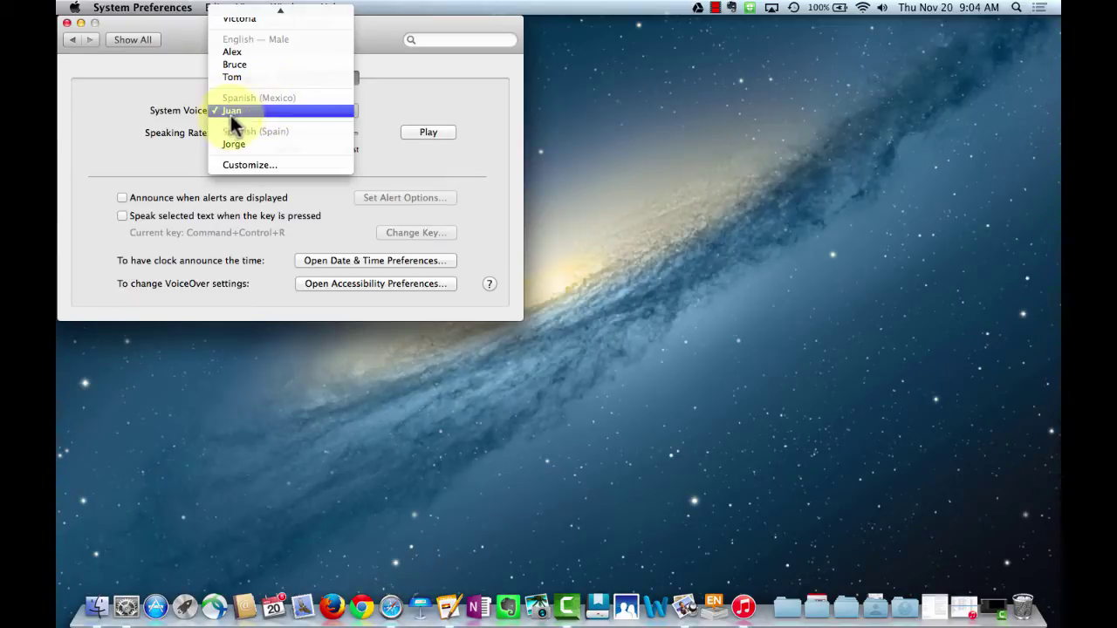
pyautogui.scroll(3, 242, 122)
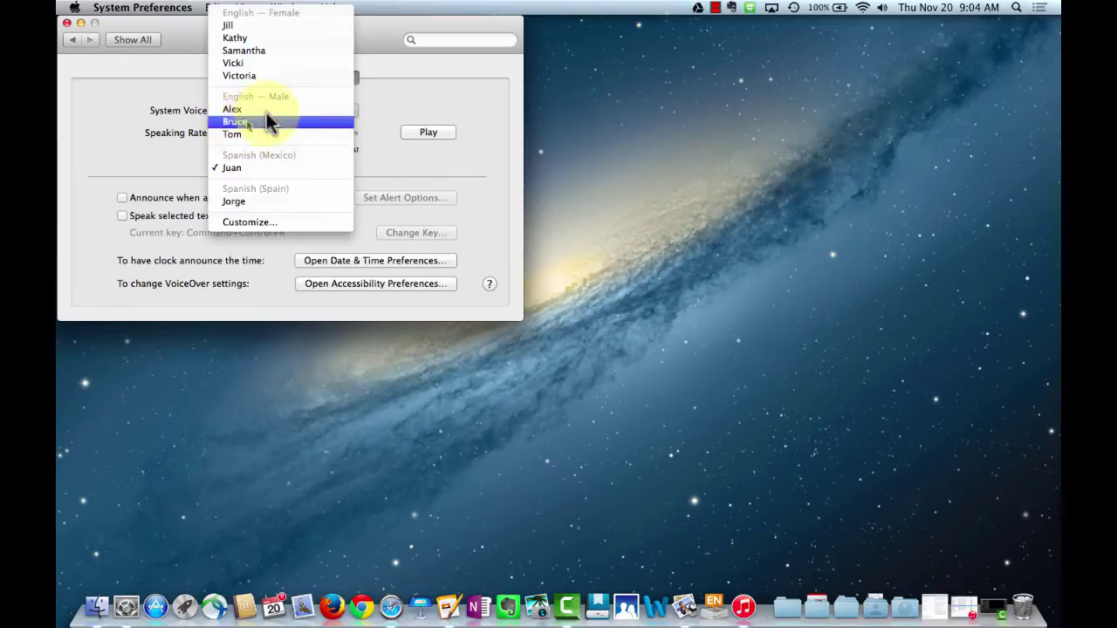
pyautogui.click(262, 108)
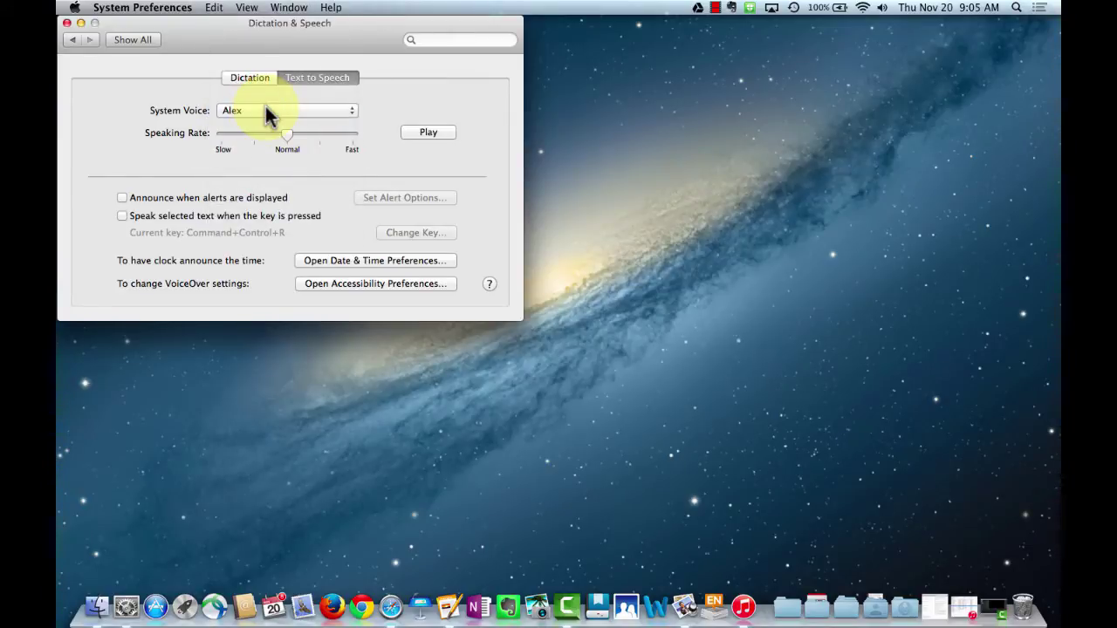
pyautogui.click(437, 135)
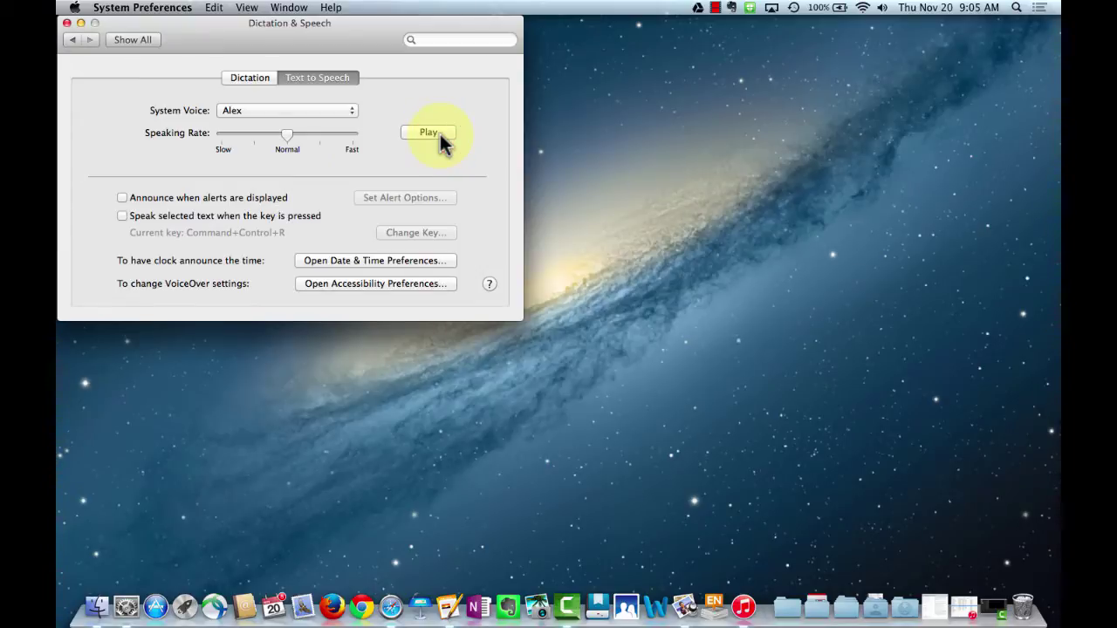
# - Open the customization list of system voices and browse the languages and voices available
pyautogui.click(320, 112)
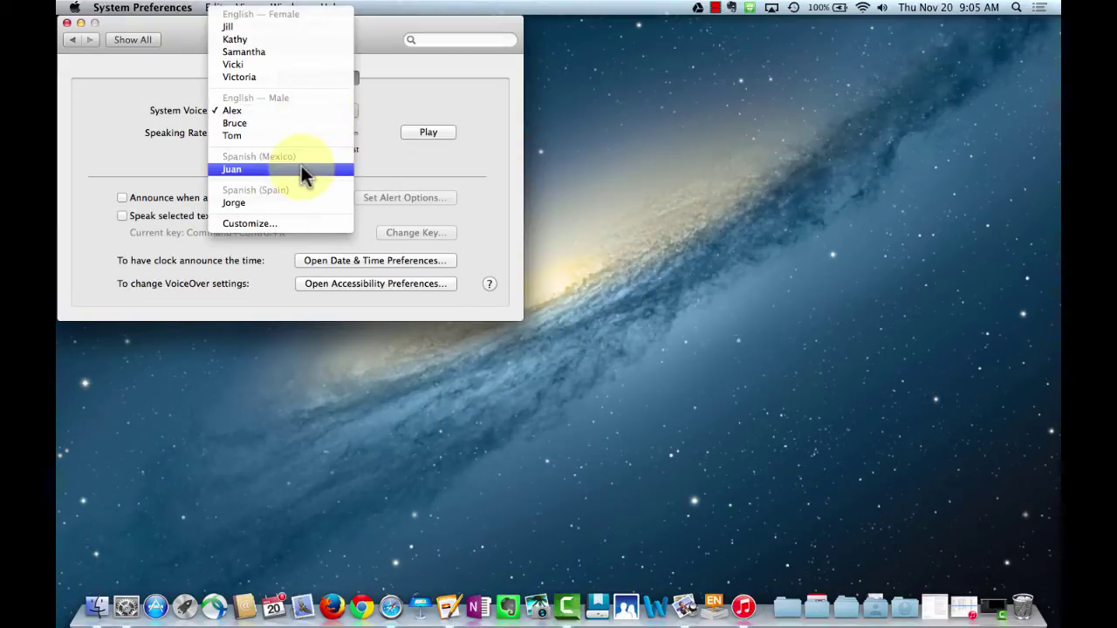
pyautogui.click(263, 226)
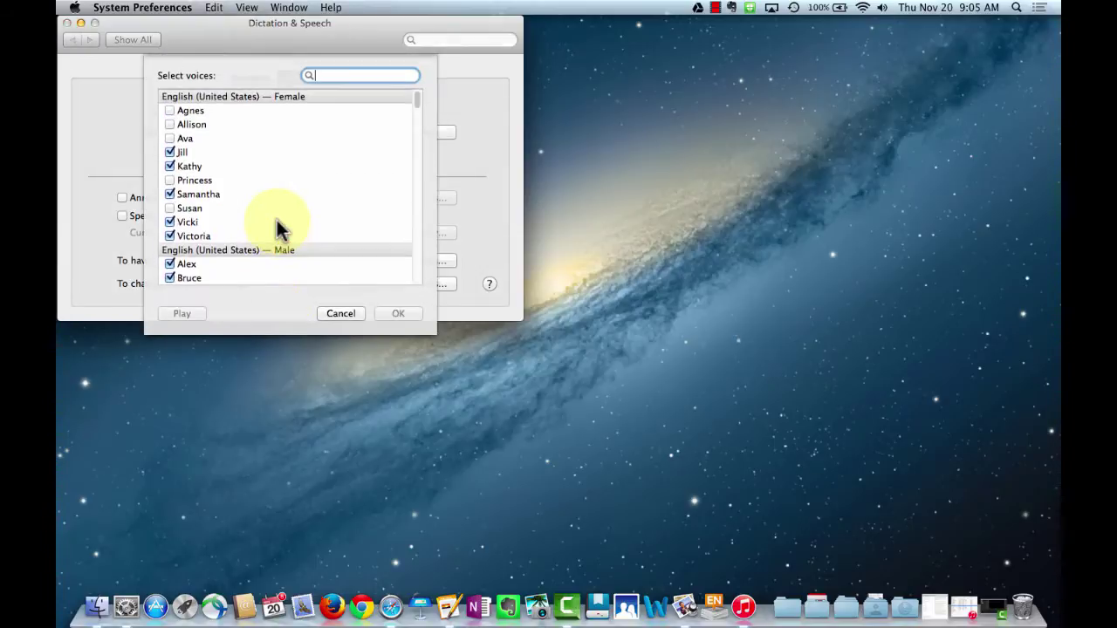
pyautogui.scroll(-15, 312, 212)
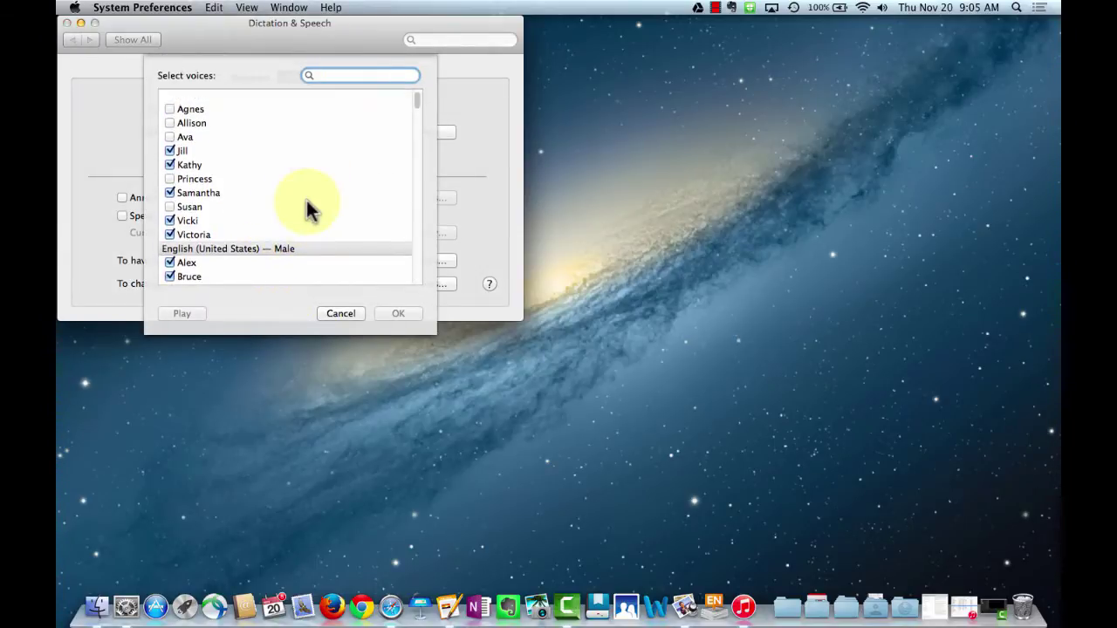
pyautogui.scroll(-8, 307, 209)
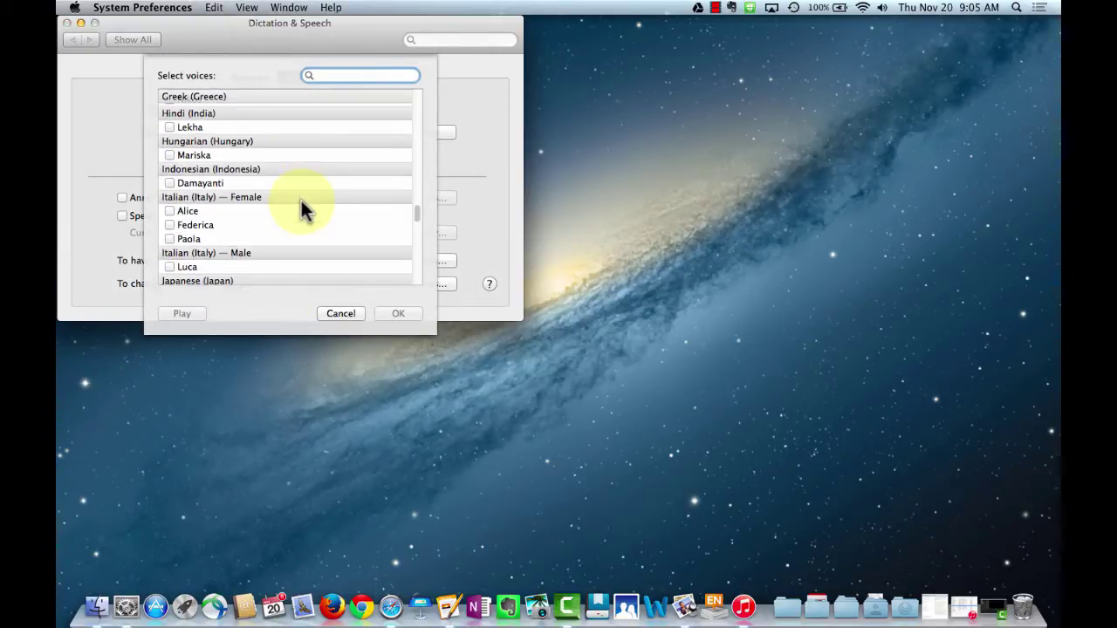
pyautogui.scroll(20, 301, 210)
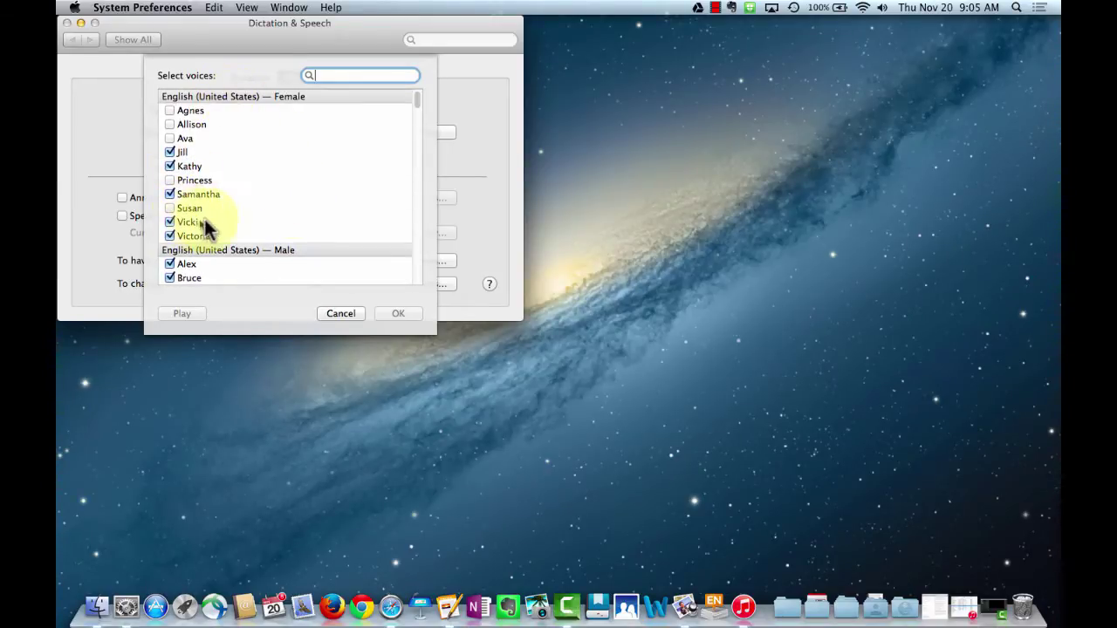
pyautogui.scroll(-5, 207, 224)
pyautogui.scroll(-15, 212, 229)
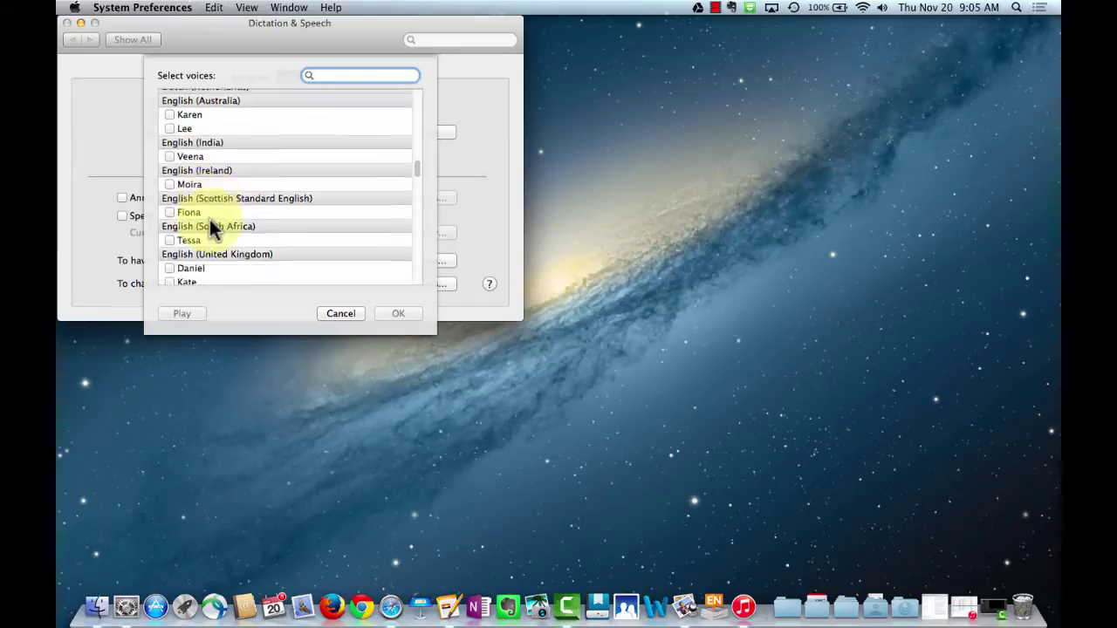
pyautogui.scroll(-8, 211, 228)
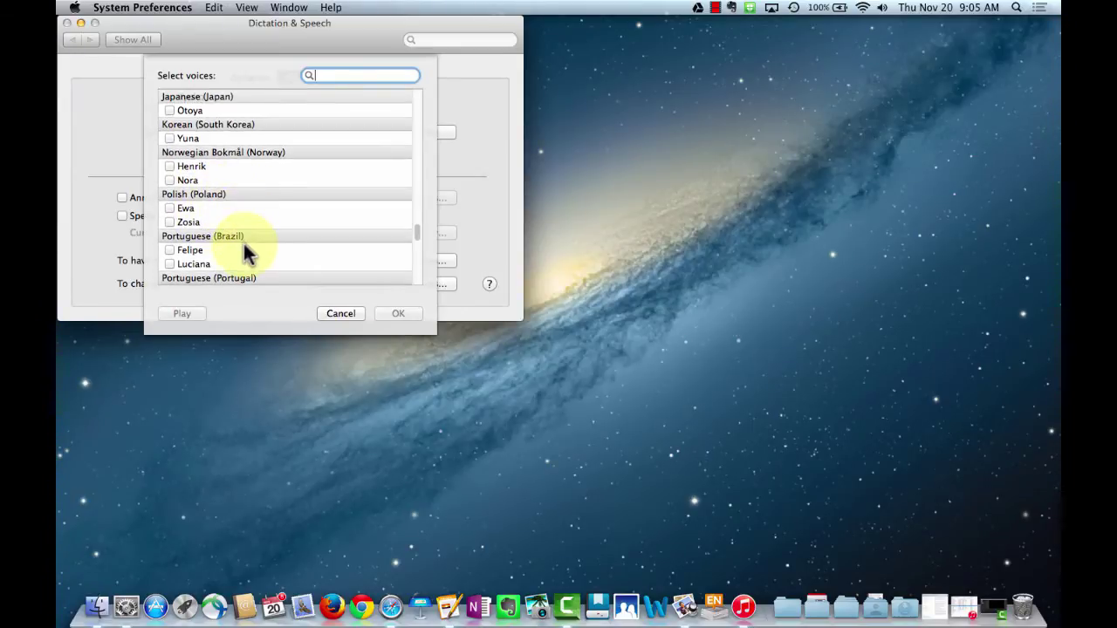
pyautogui.scroll(-5, 248, 270)
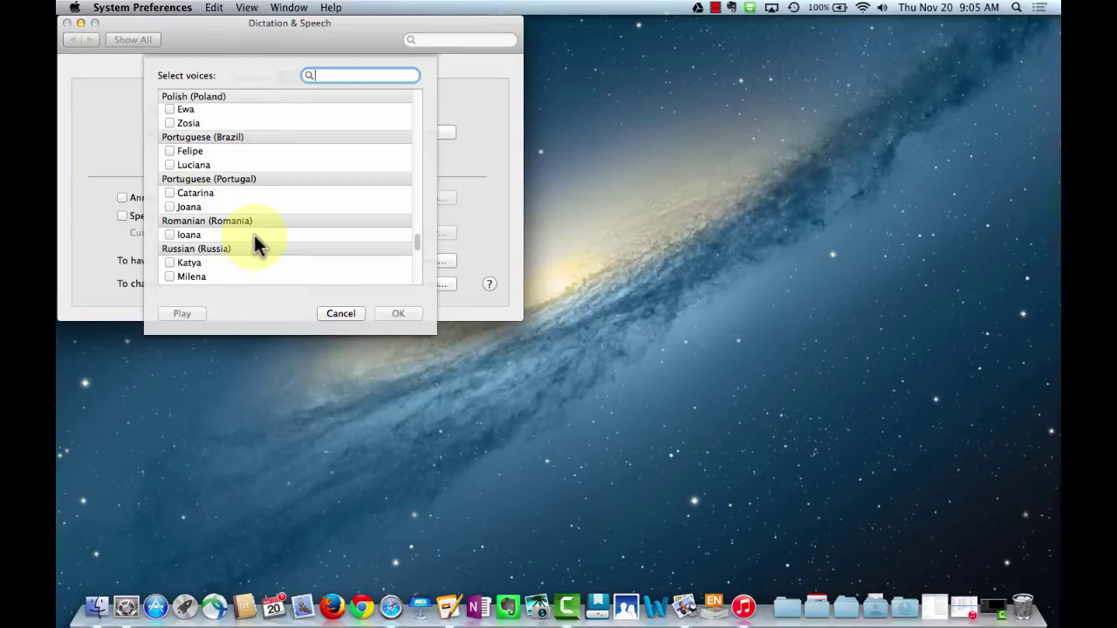
# - Filter the voice list by "spanish", and replace that search with "french"
pyautogui.write('spanish')
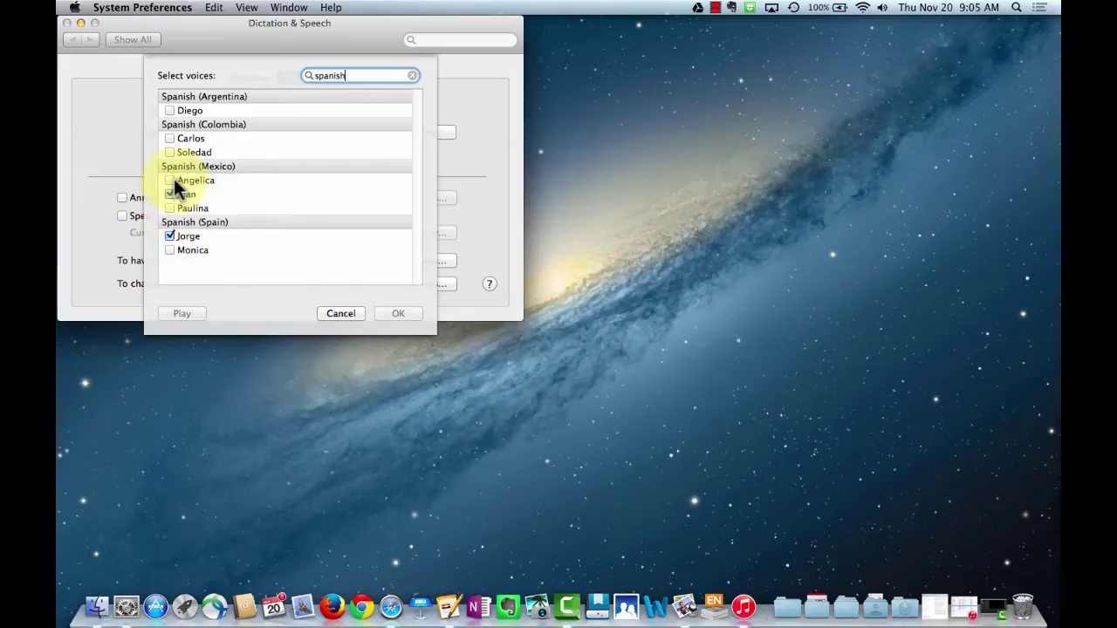
pyautogui.doubleClick(347, 75)
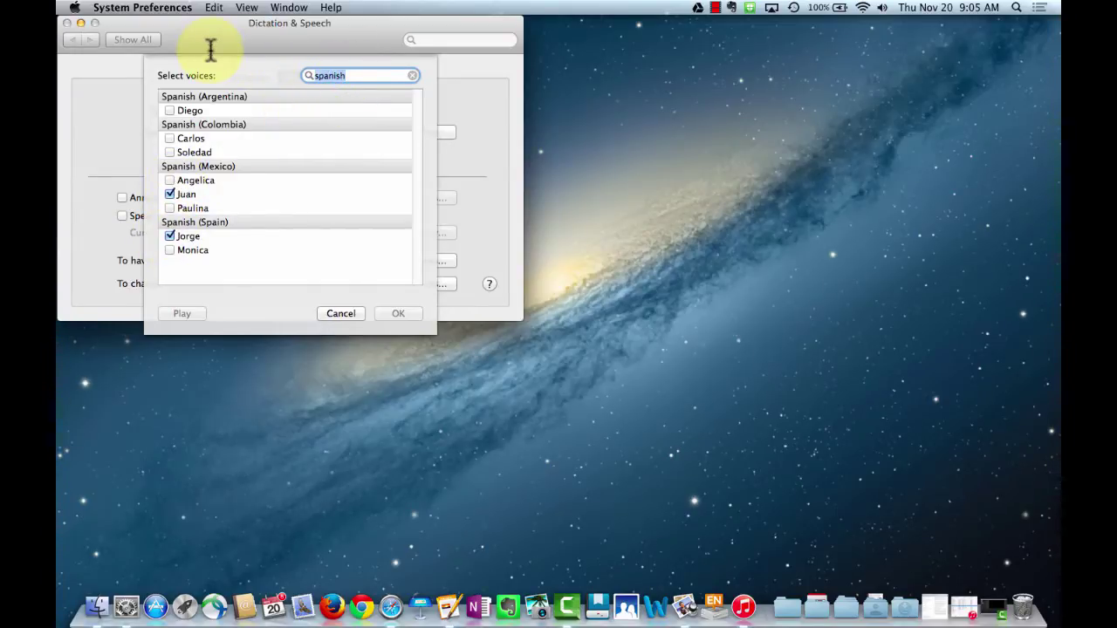
pyautogui.write('french')
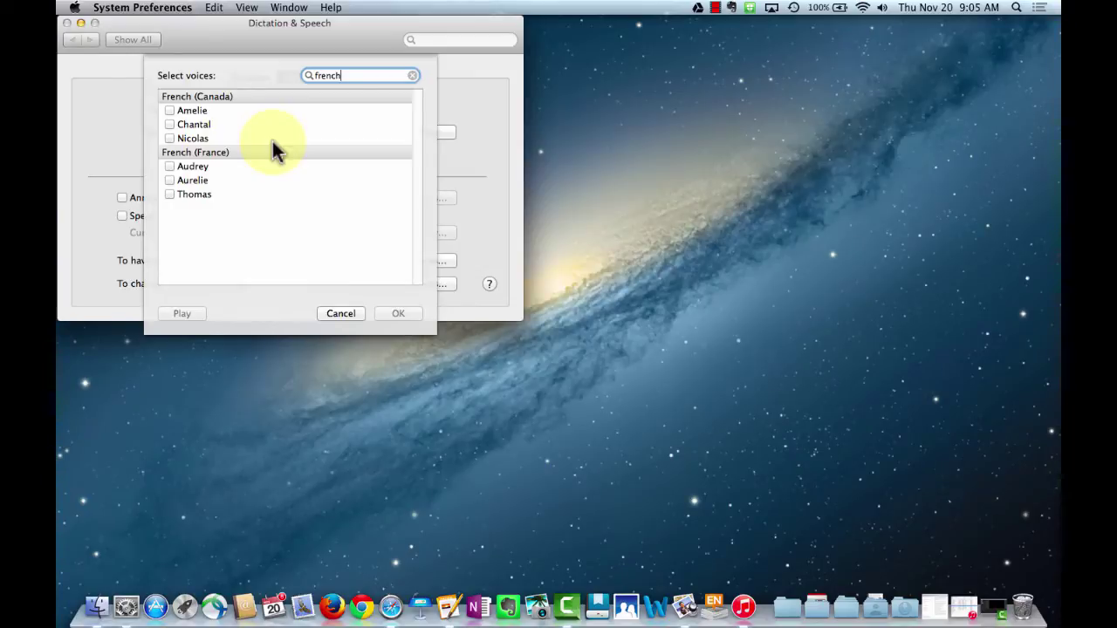
# - Filter the voice list by "chine" to view the Chinese voices, and clear the search
pyautogui.press('BackSpace')
pyautogui.press('BackSpace')
pyautogui.press('BackSpace')
pyautogui.press('BackSpace')
pyautogui.press('BackSpace')
pyautogui.press('BackSpace')
pyautogui.write('chine')
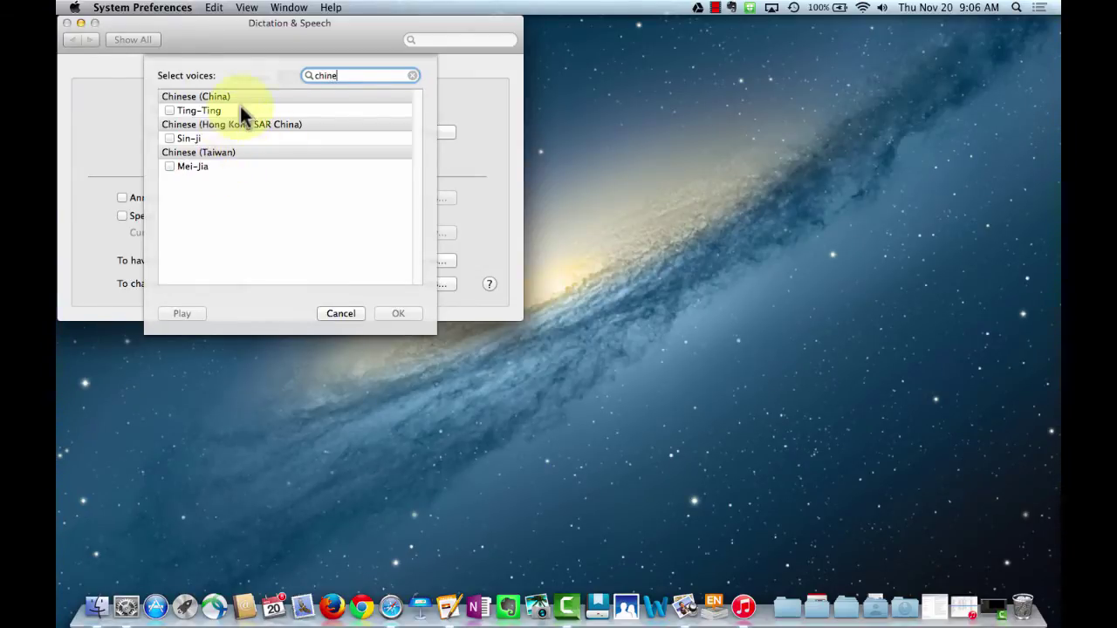
pyautogui.click(410, 78)
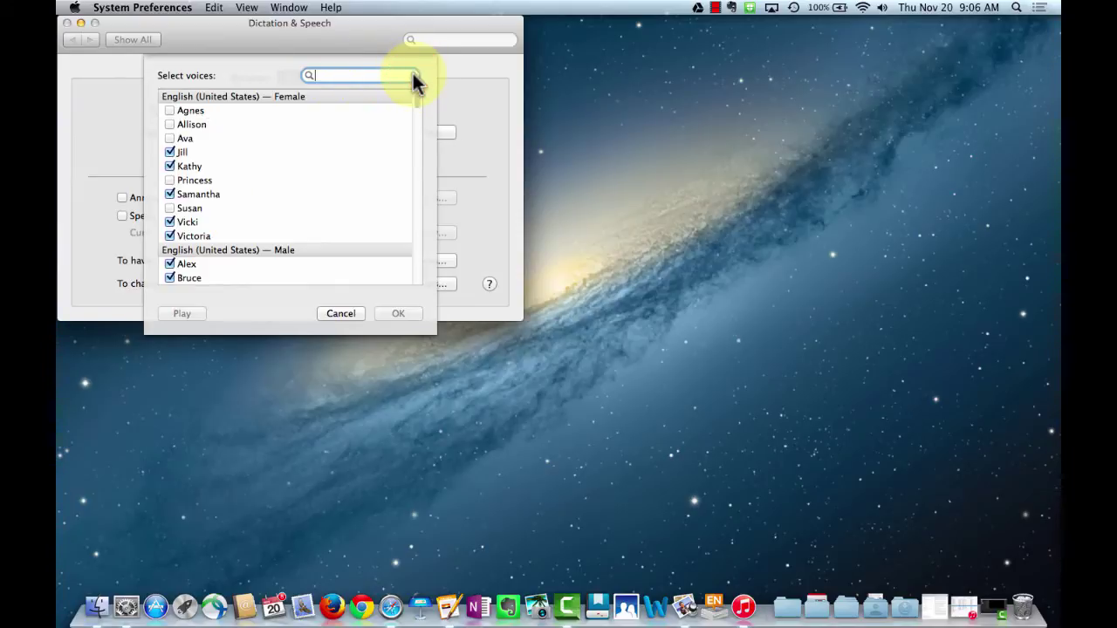
# - Filter the voices by "spanish", enable the Spanish (Spain) voice Monica, and play its sample
pyautogui.write('spanish')
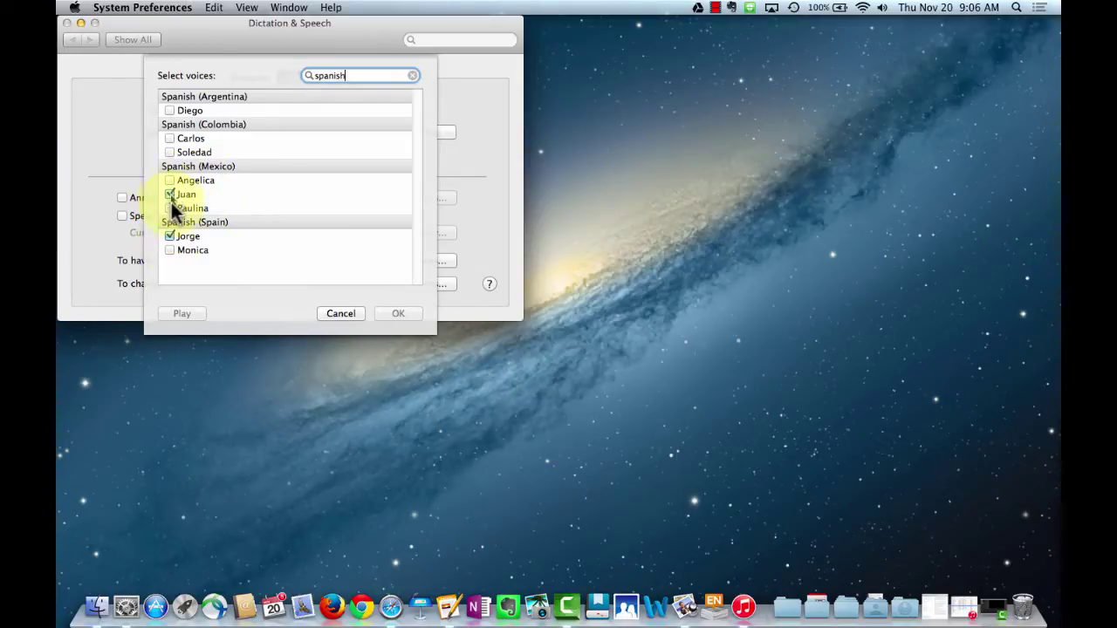
pyautogui.click(170, 251)
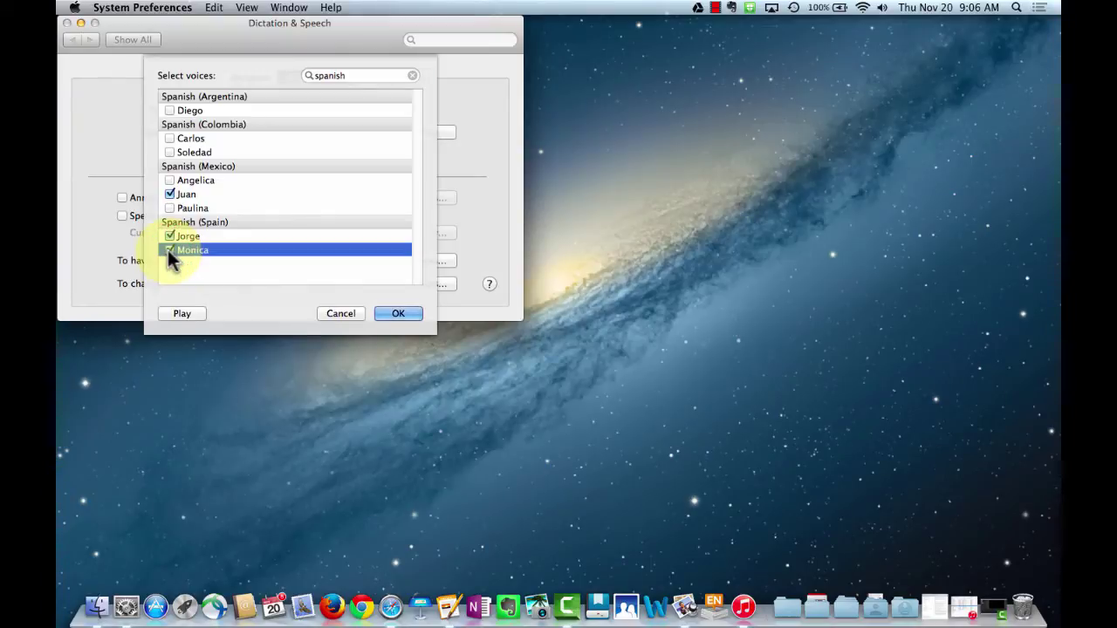
pyautogui.click(185, 315)
# - Play the sample of the Spanish (Mexico) voice Angelica without enabling it, and confirm the voice selection
pyautogui.click(199, 180)
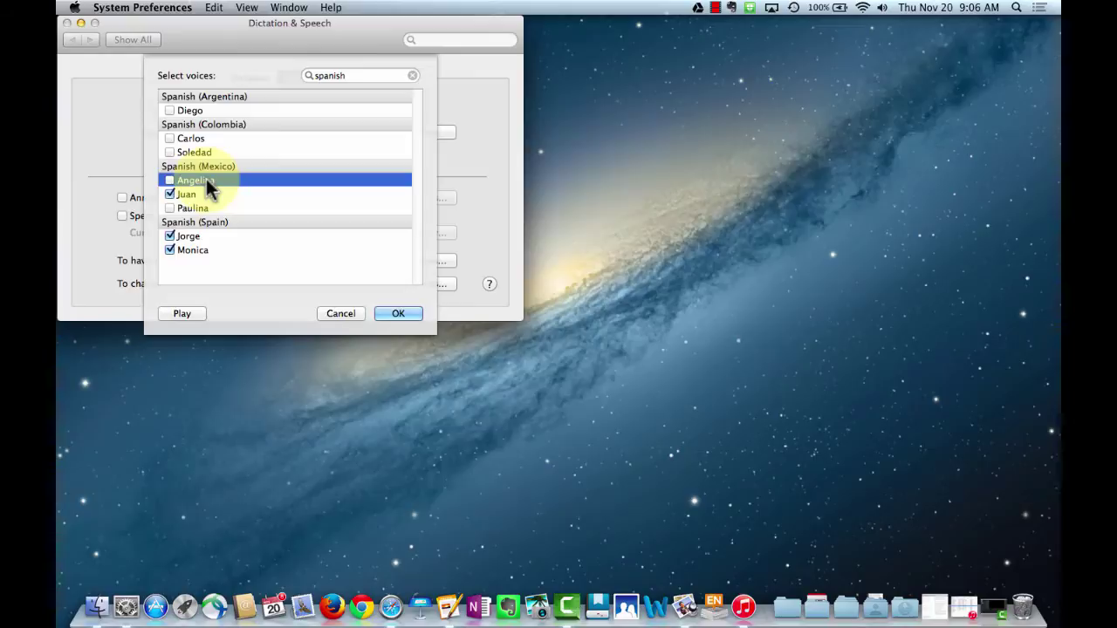
pyautogui.click(191, 315)
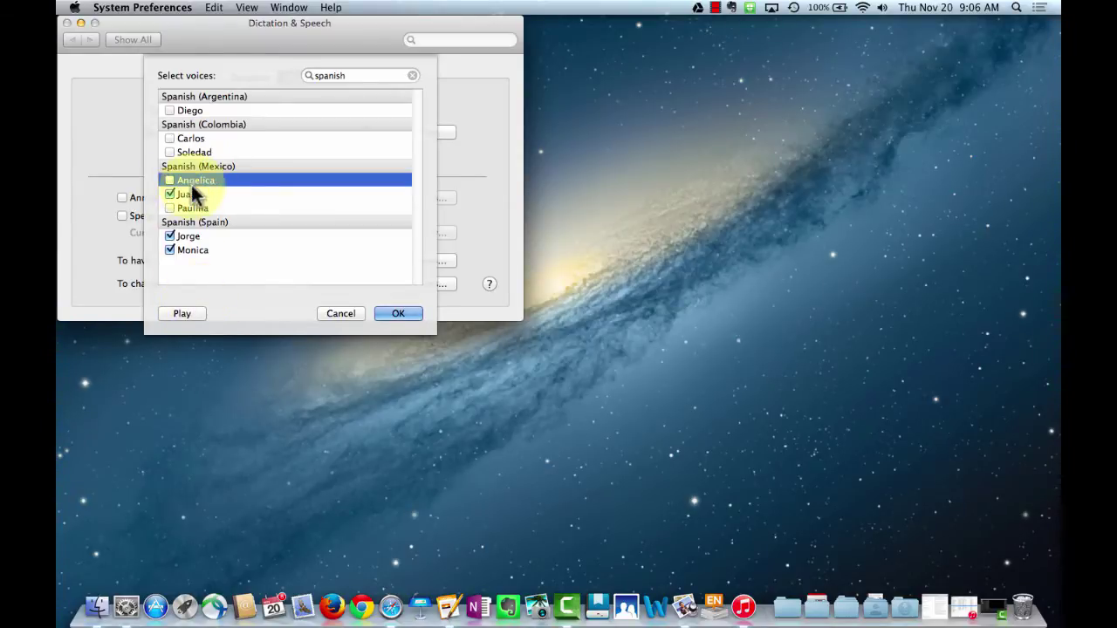
pyautogui.click(170, 250)
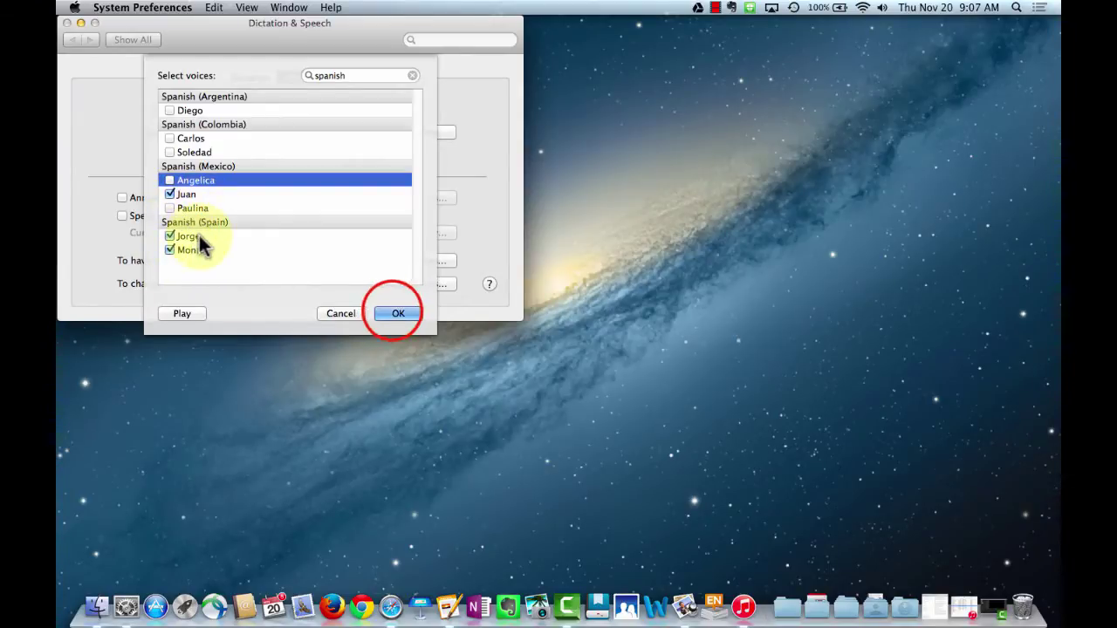
pyautogui.click(394, 314)
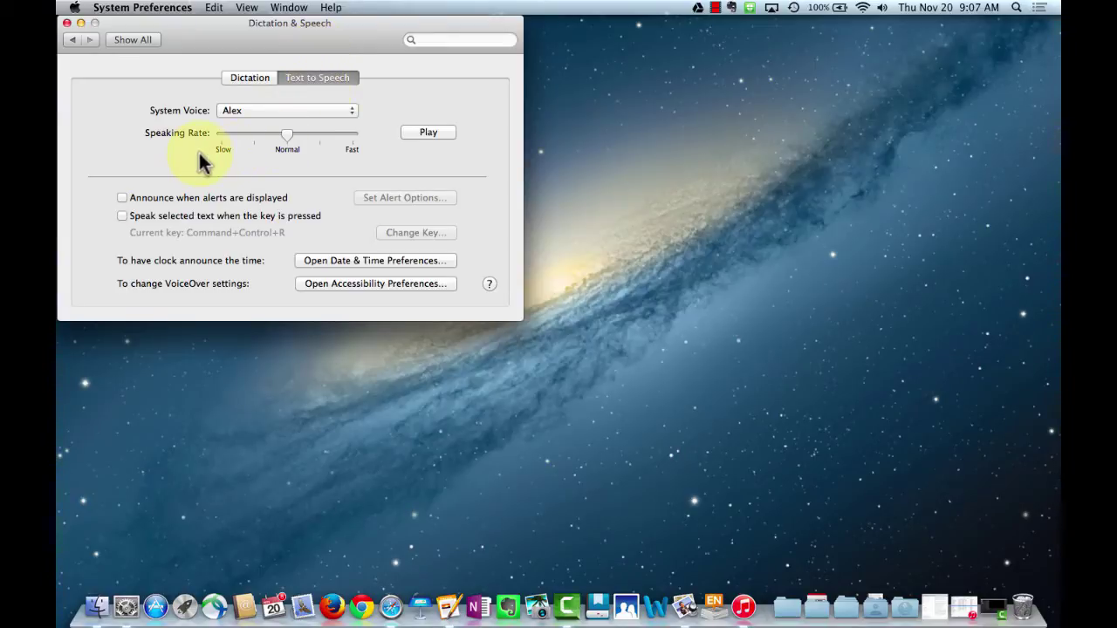
# - Check the available system voices, set the system voice to Juan under Spanish (Mexico), and play its sample
pyautogui.click(299, 119)
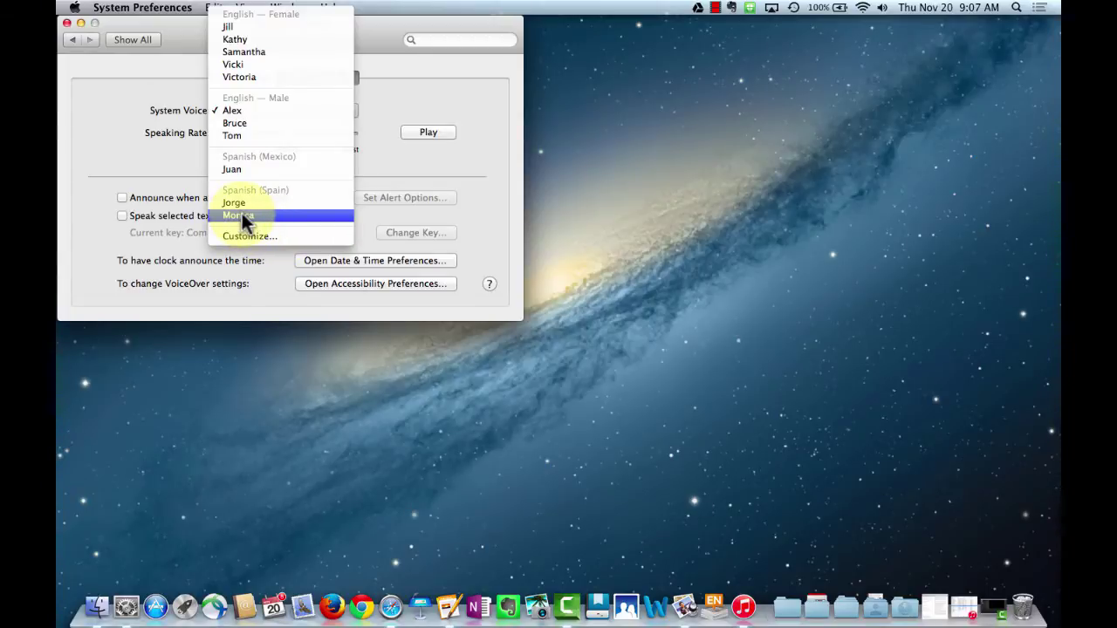
pyautogui.click(381, 159)
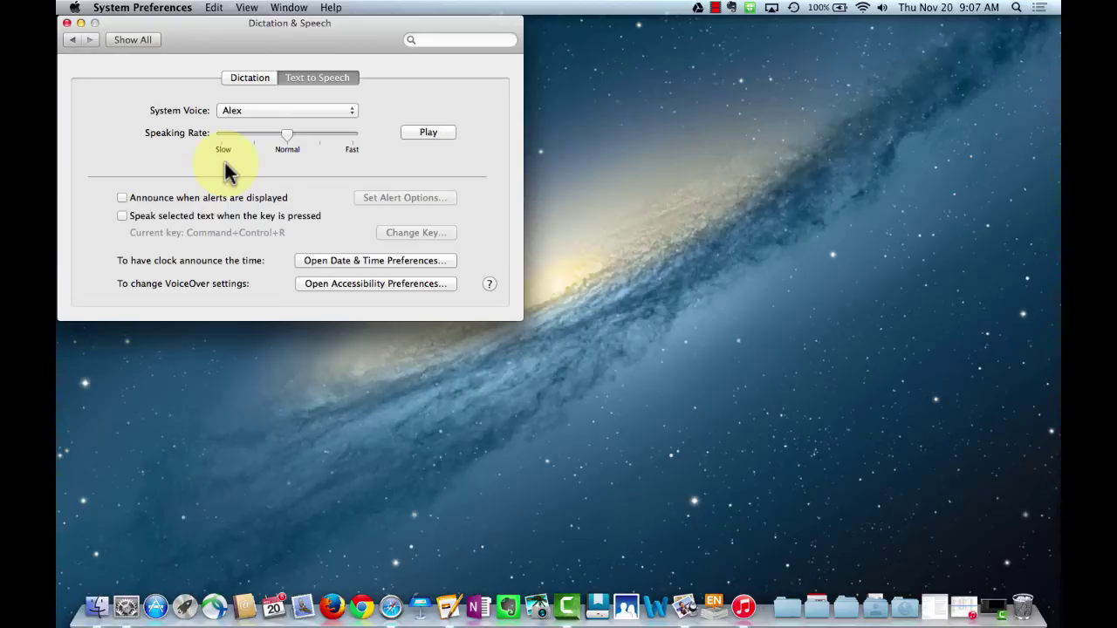
pyautogui.click(325, 113)
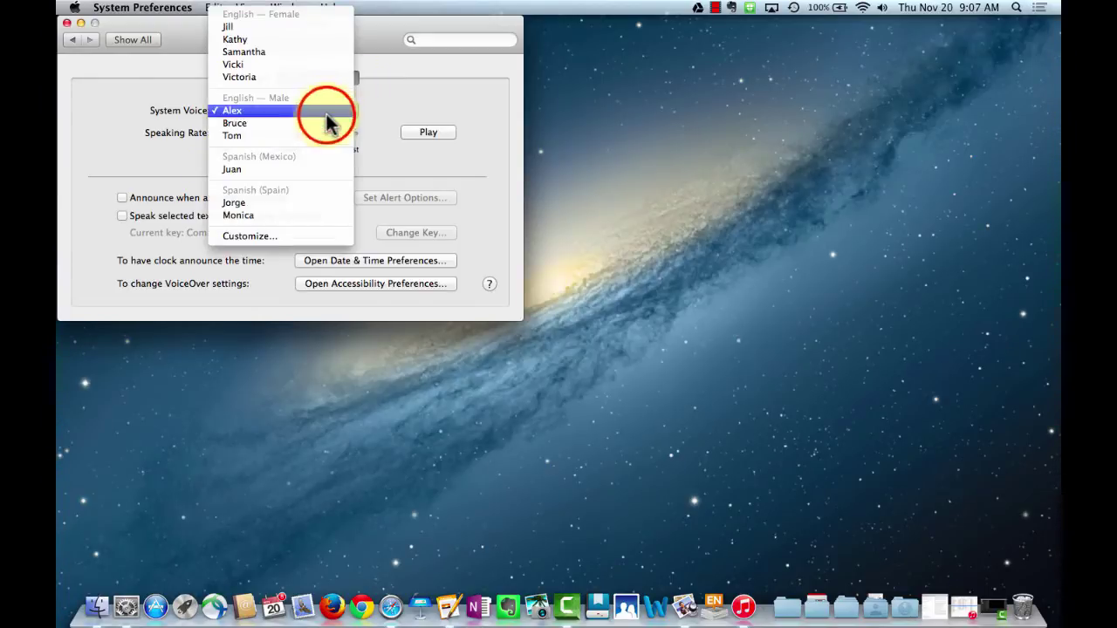
pyautogui.click(305, 174)
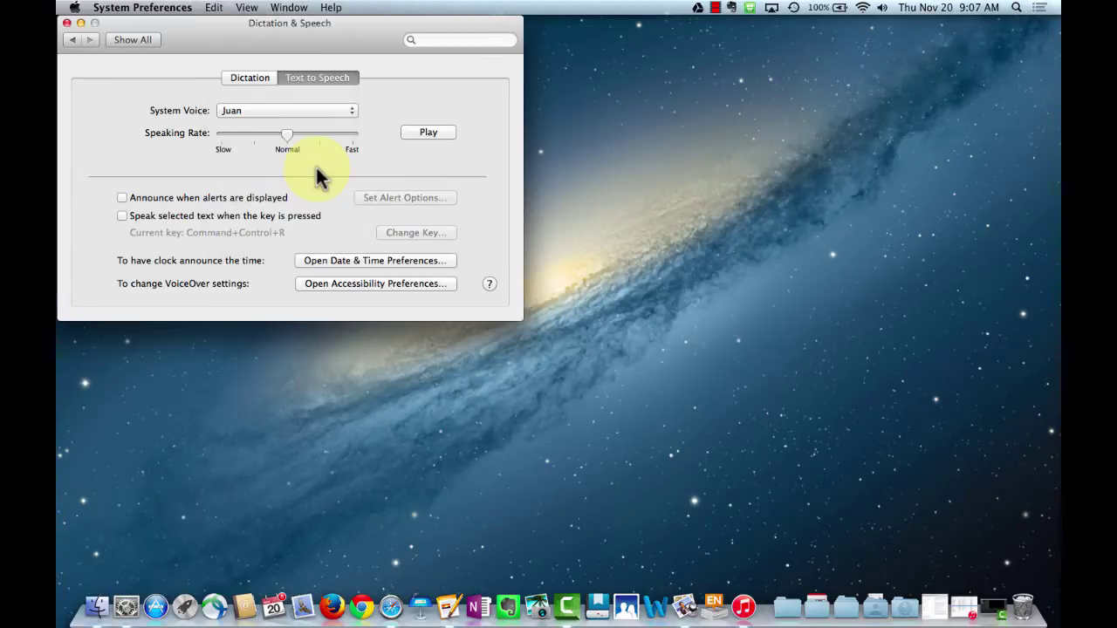
pyautogui.click(429, 132)
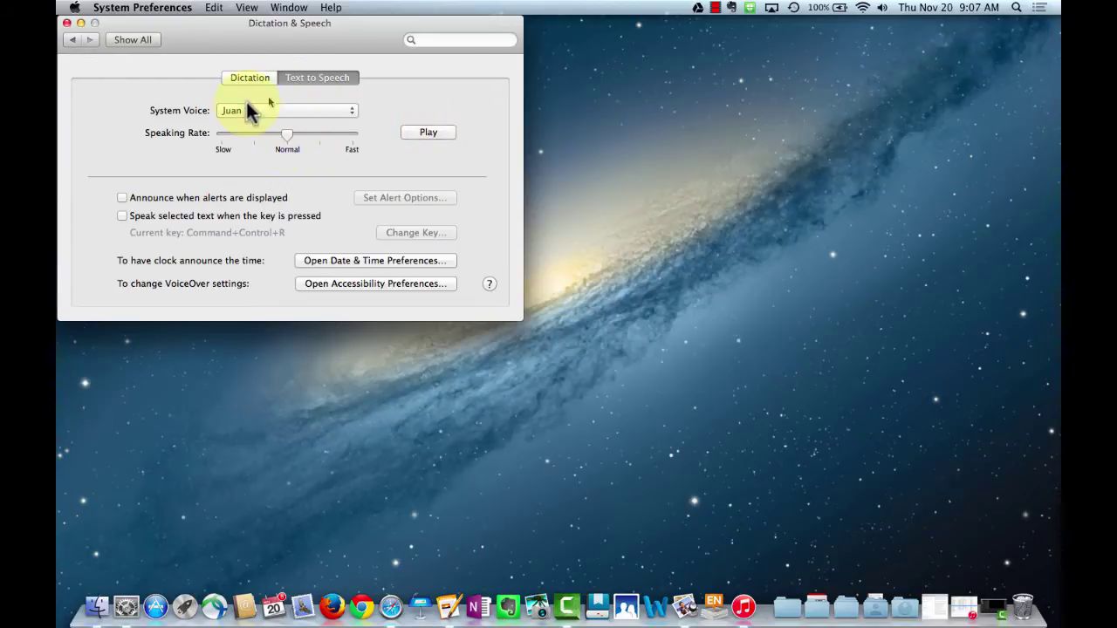
# - Play a sample with the speaking rate midway between Normal and Fast, and lower the rate to midway between Slow and Normal
pyautogui.moveTo(288, 133); pyautogui.dragTo(320, 139)
pyautogui.click(439, 132)
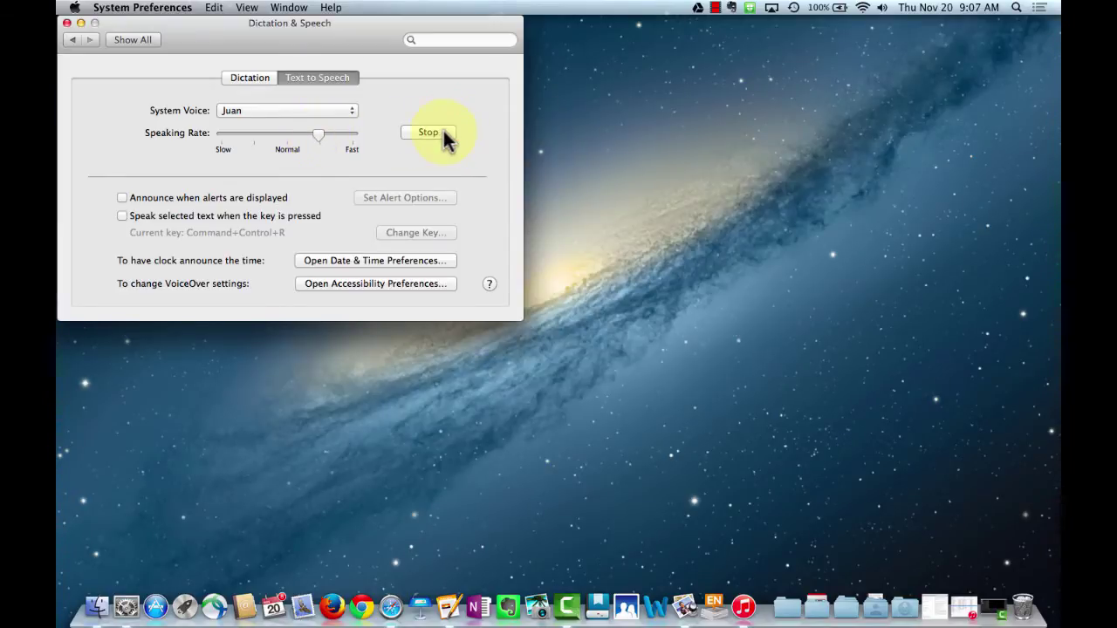
pyautogui.click(318, 137)
pyautogui.moveTo(318, 138); pyautogui.dragTo(253, 139)
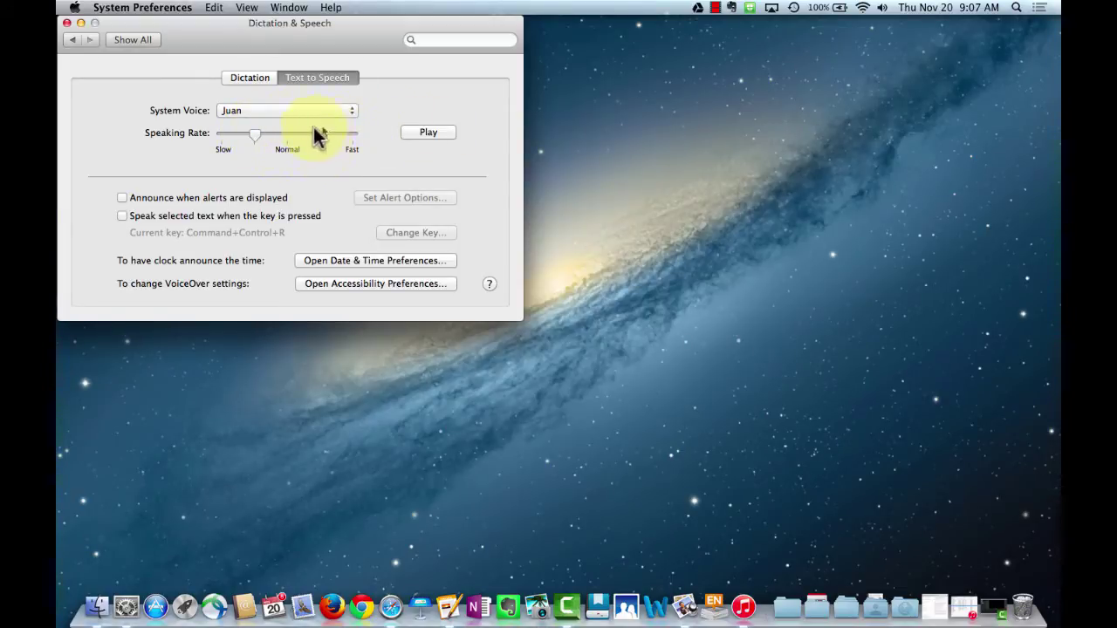
# - Play the voice sample at the slower speaking rate, and set the rate back to Normal
pyautogui.click(429, 132)
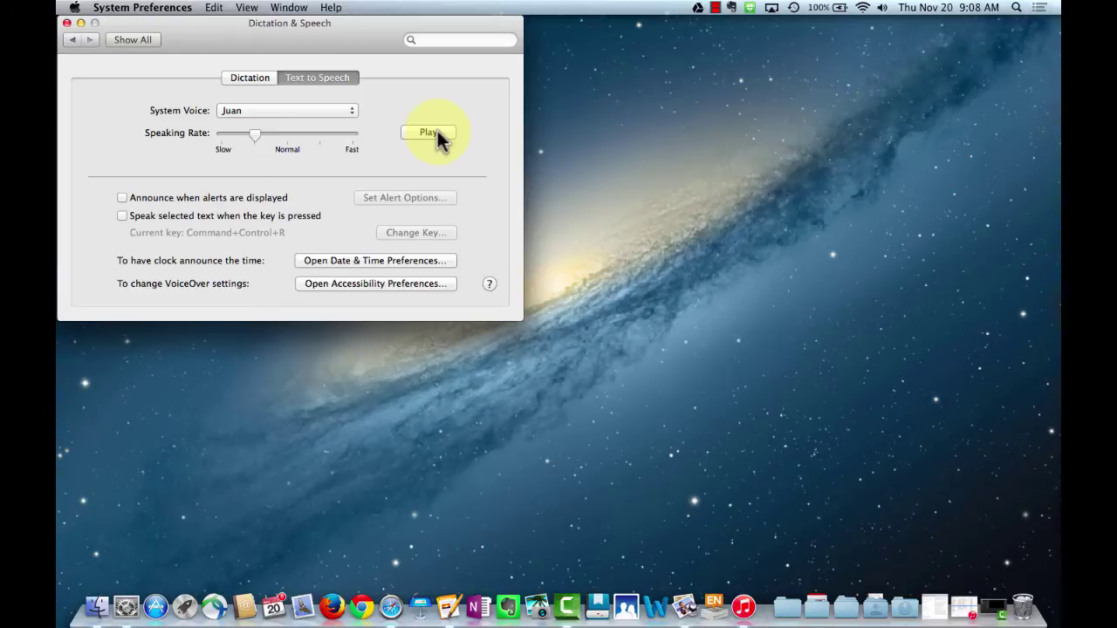
pyautogui.moveTo(254, 136); pyautogui.dragTo(287, 137)
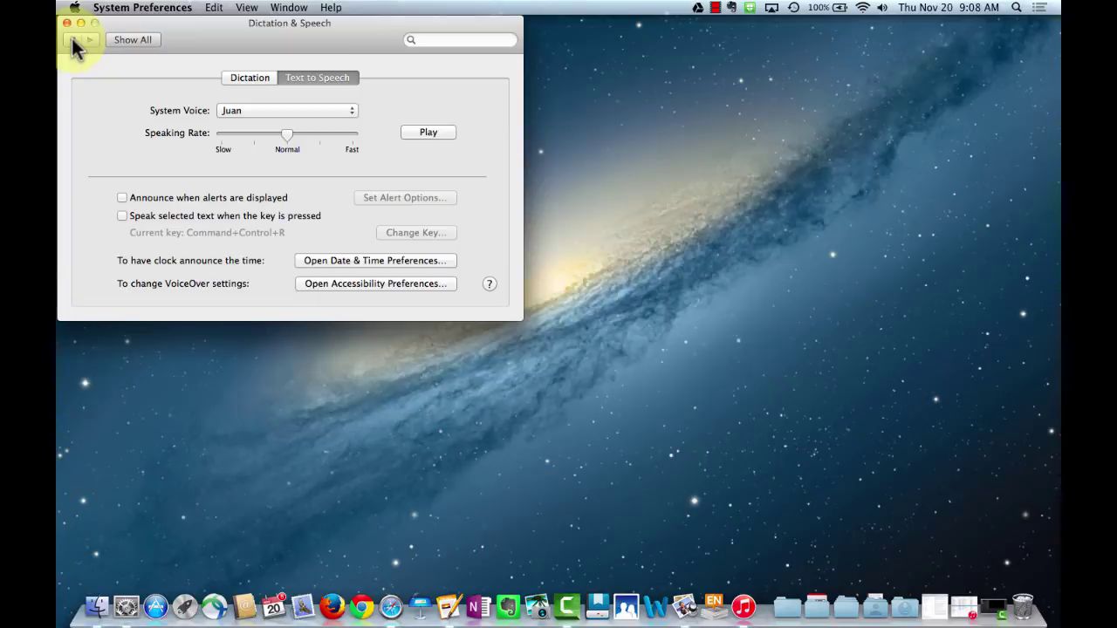
# - Set the system voice to Alex under English – Male, and return to the overview of all preferences
pyautogui.click(349, 108)
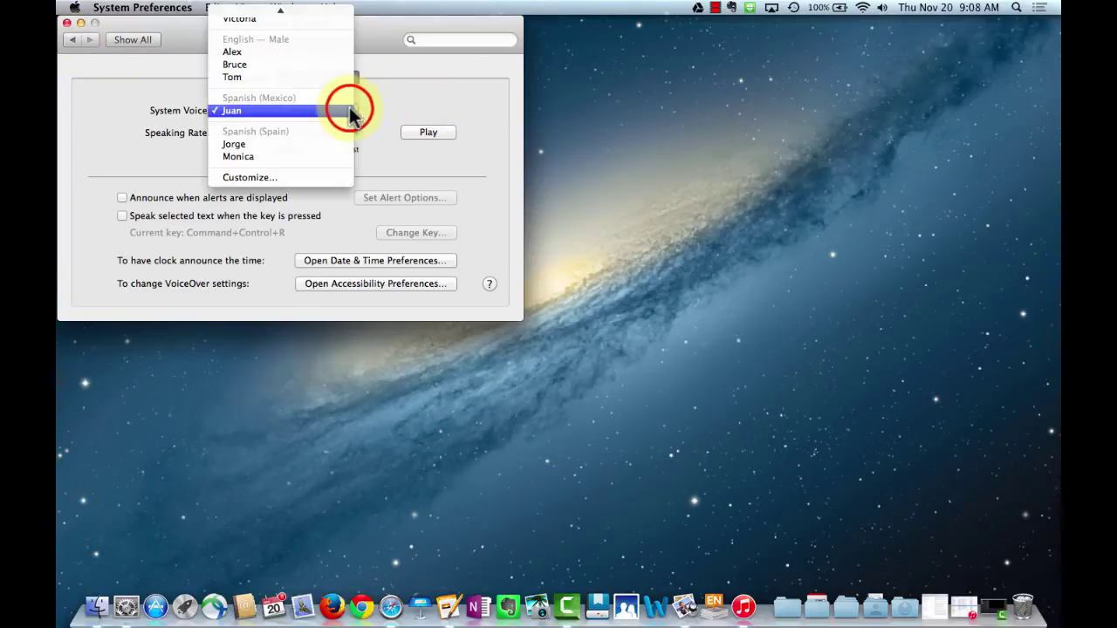
pyautogui.click(323, 53)
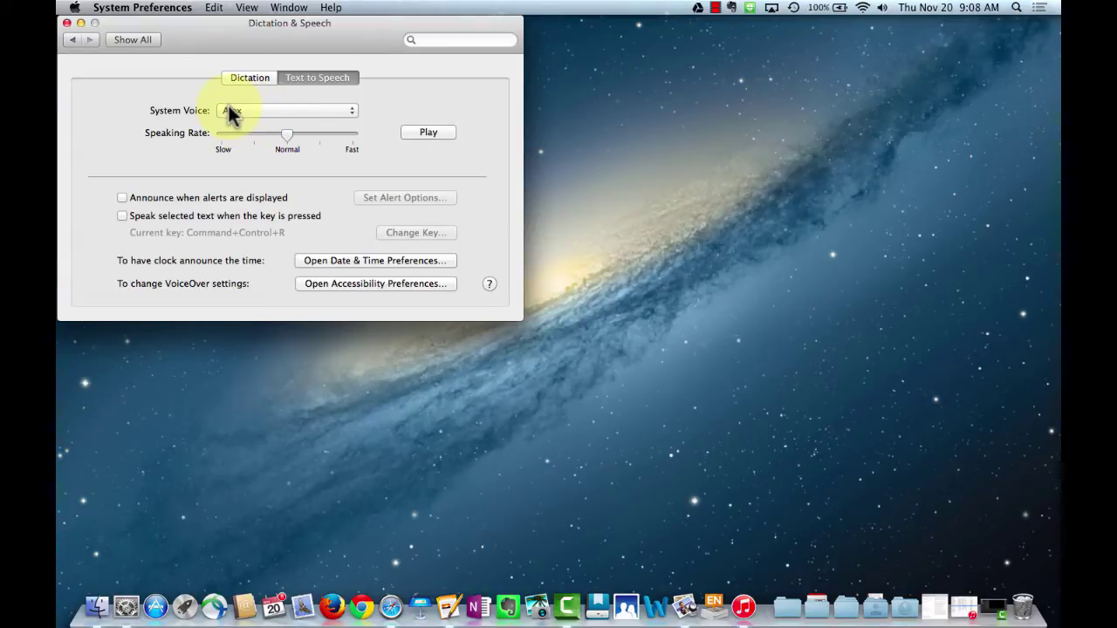
pyautogui.click(63, 27)
pyautogui.click(74, 40)
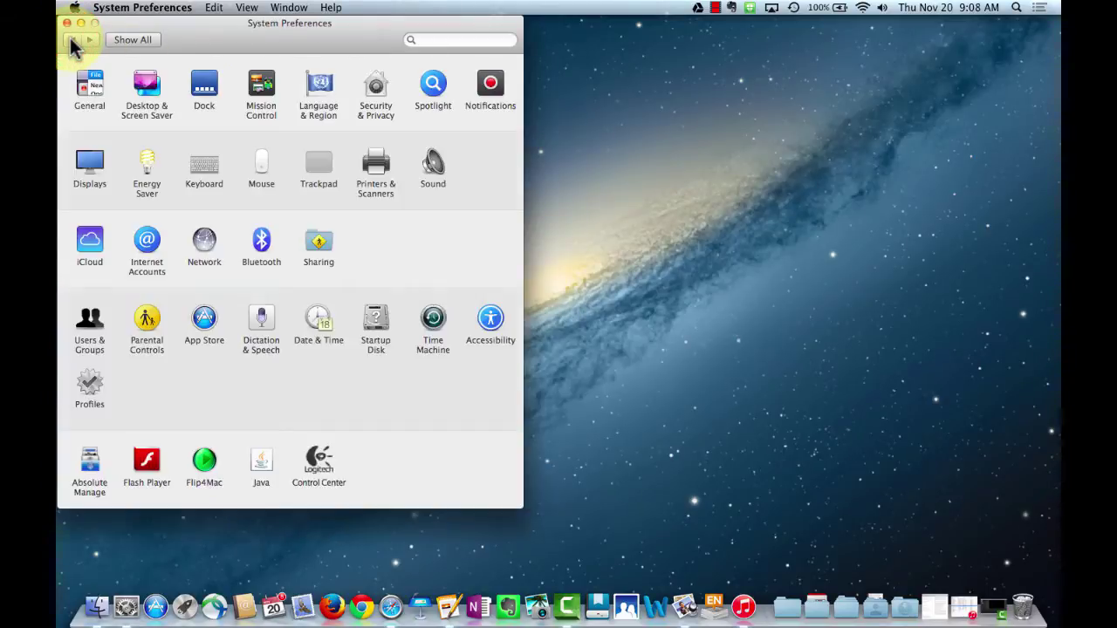
# - Switch to Safari and open the online HTML version of Don Quijote on Project Gutenberg
pyautogui.hotkey('ctrl', 'Up')
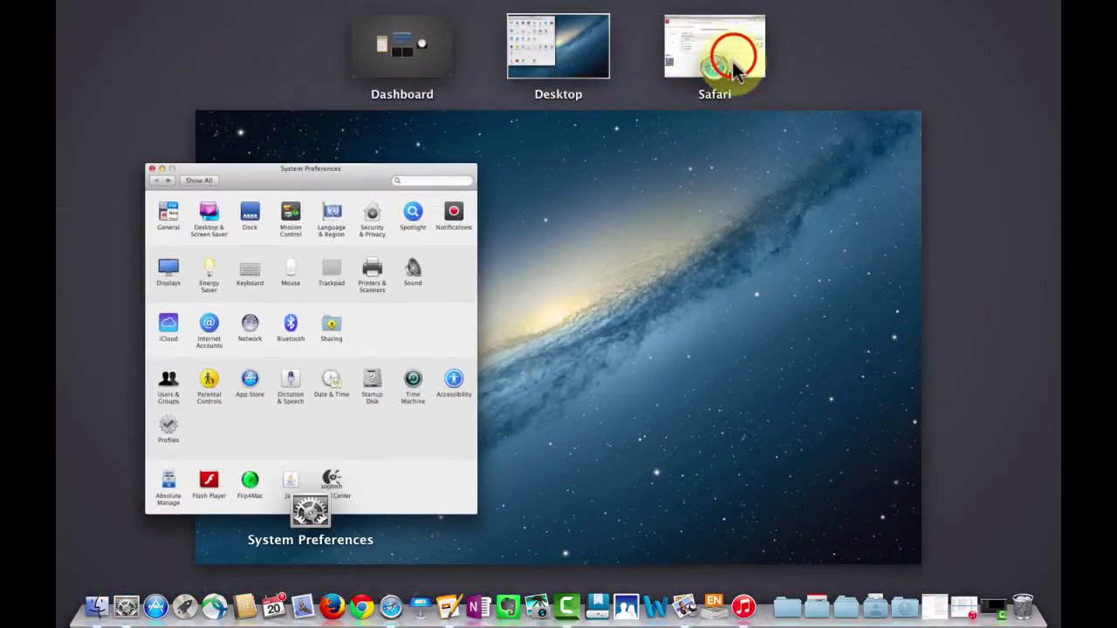
pyautogui.click(733, 61)
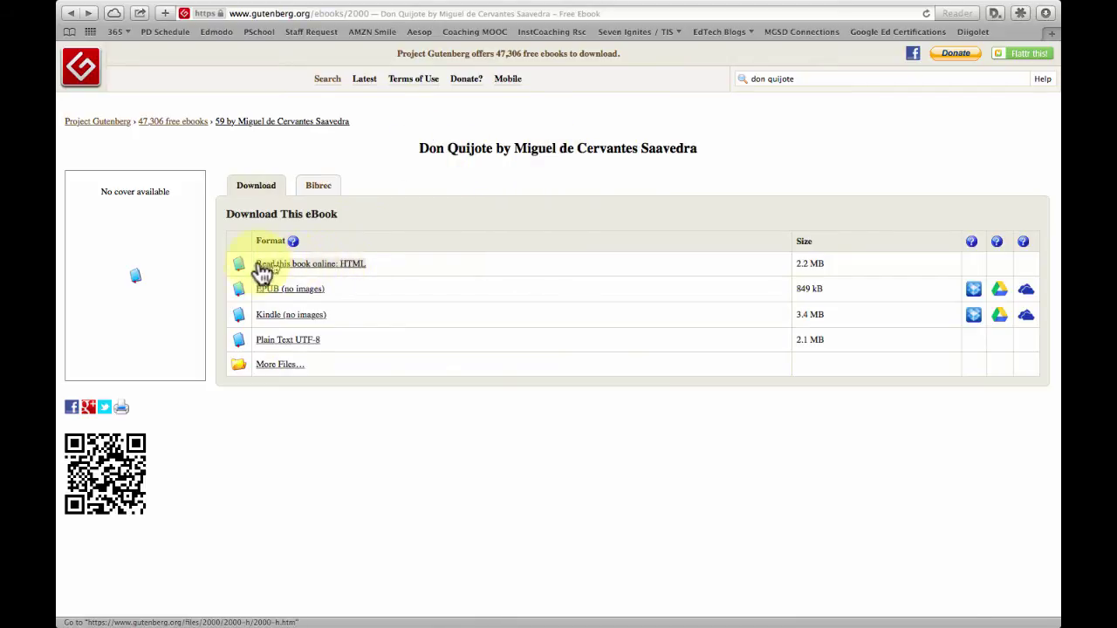
pyautogui.click(354, 273)
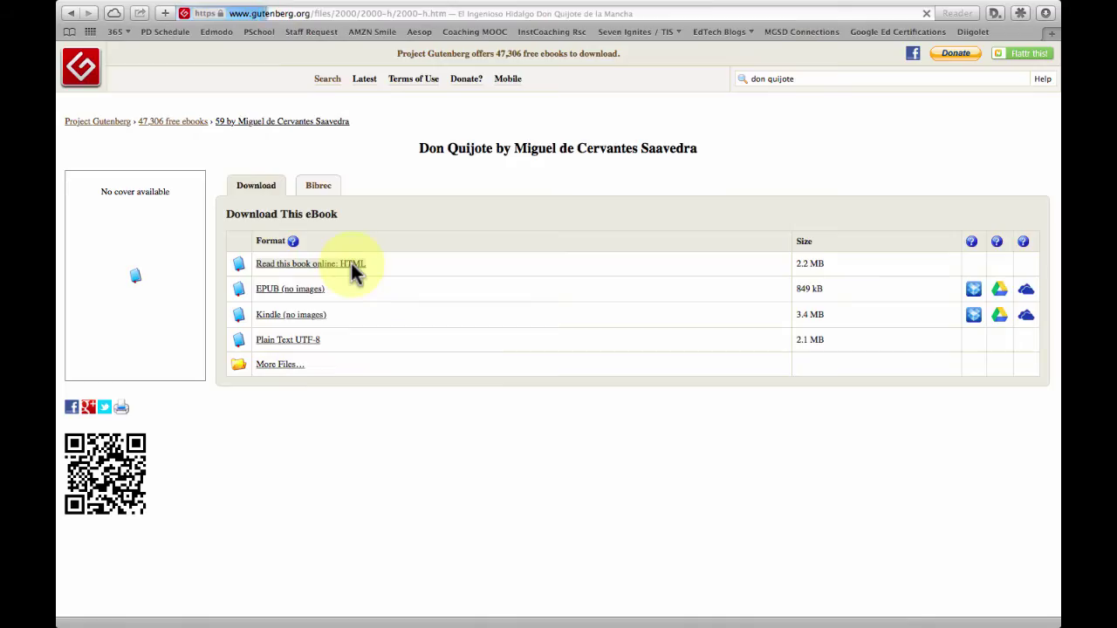
# - Find the Capítulo II heading in the book, select the whole heading, and have it spoken aloud
pyautogui.scroll(-20, 354, 273)
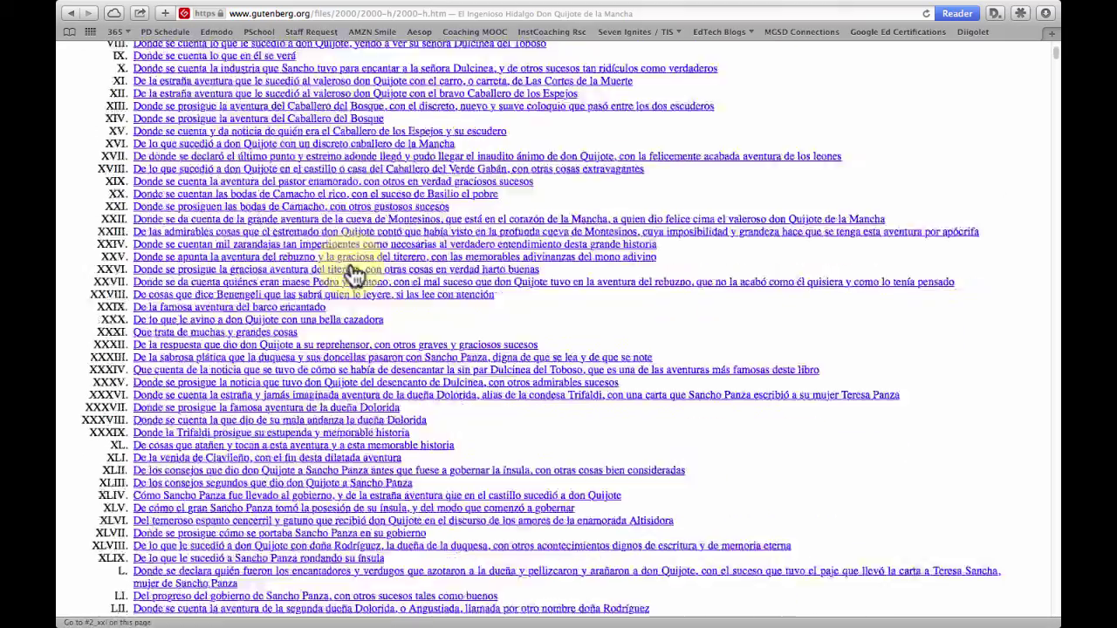
pyautogui.scroll(-20, 351, 267)
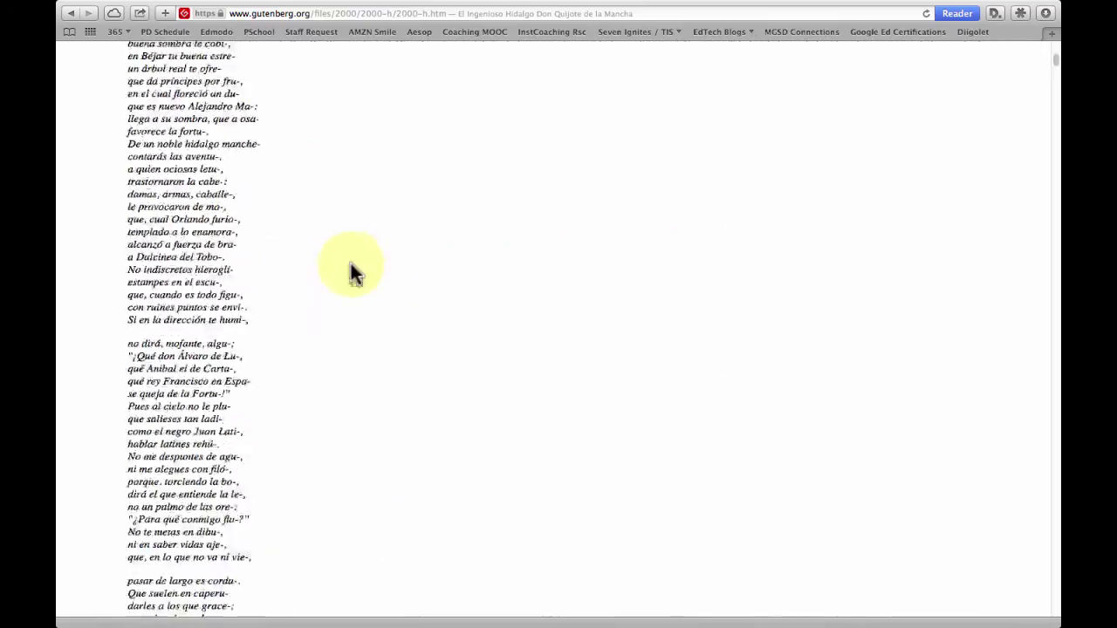
pyautogui.scroll(-12, 352, 264)
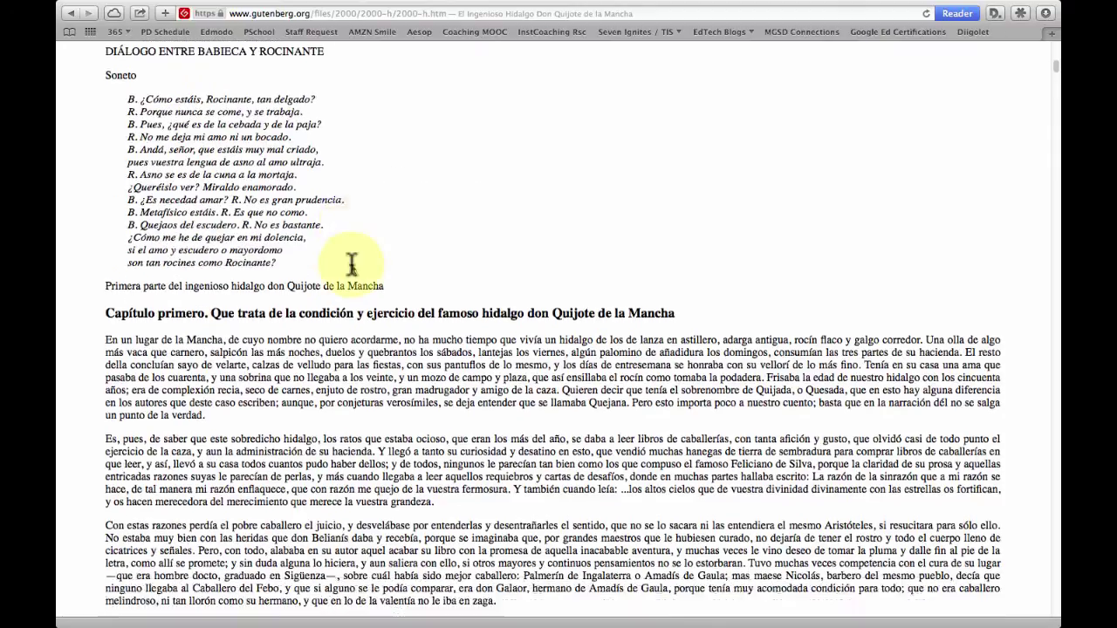
pyautogui.scroll(-20, 355, 266)
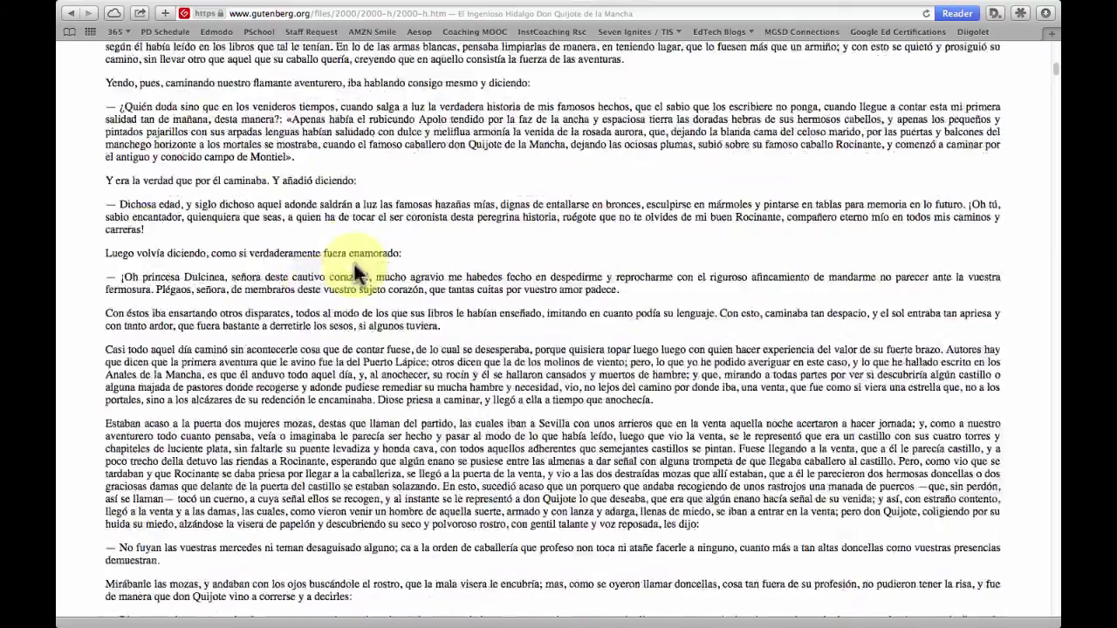
pyautogui.scroll(2, 356, 272)
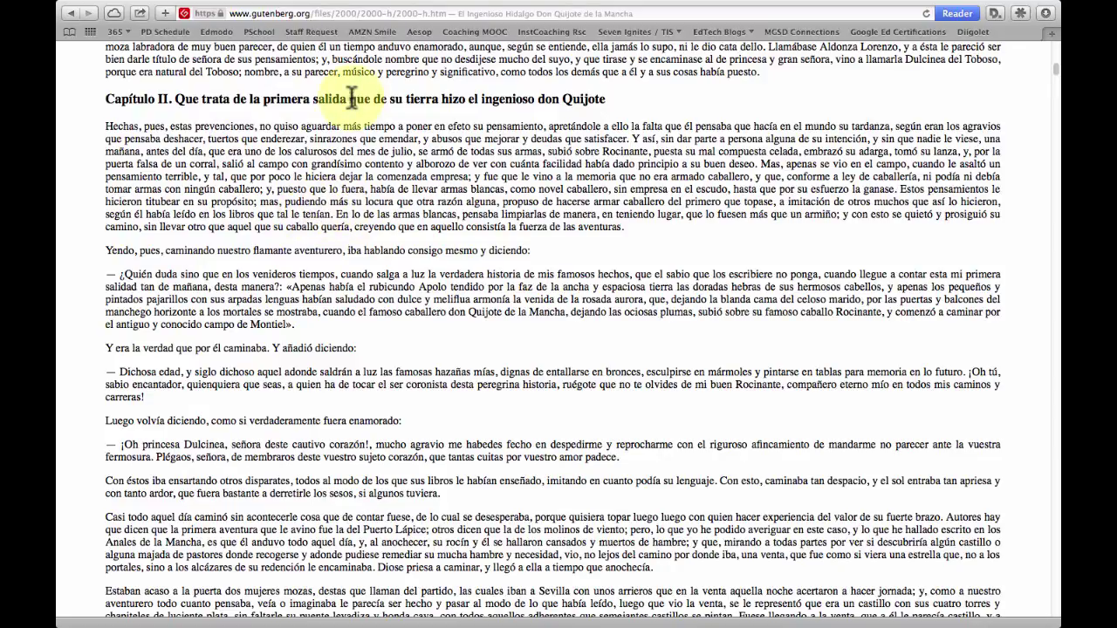
pyautogui.click(612, 100)
pyautogui.moveTo(612, 100); pyautogui.dragTo(107, 98)
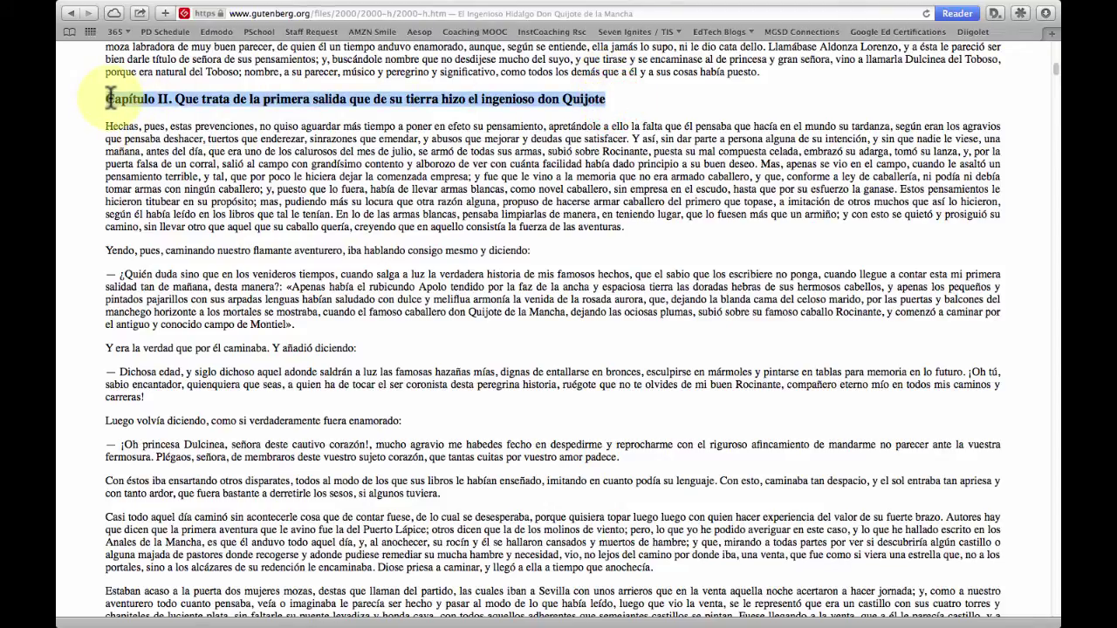
pyautogui.rightClick(407, 96)
pyautogui.moveTo(595, 160)
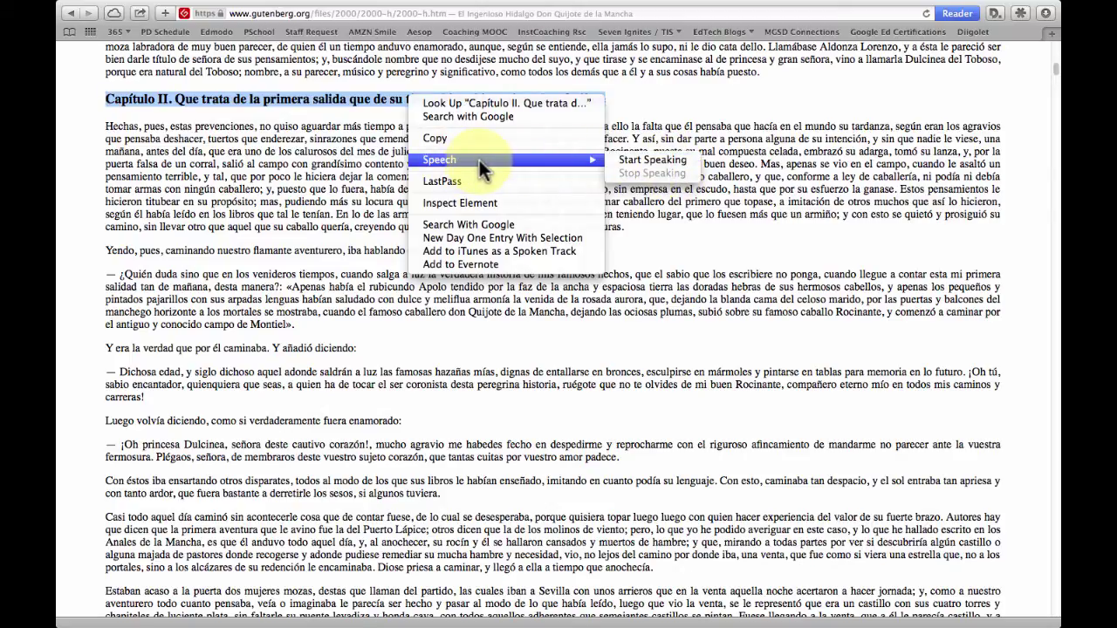
pyautogui.click(637, 159)
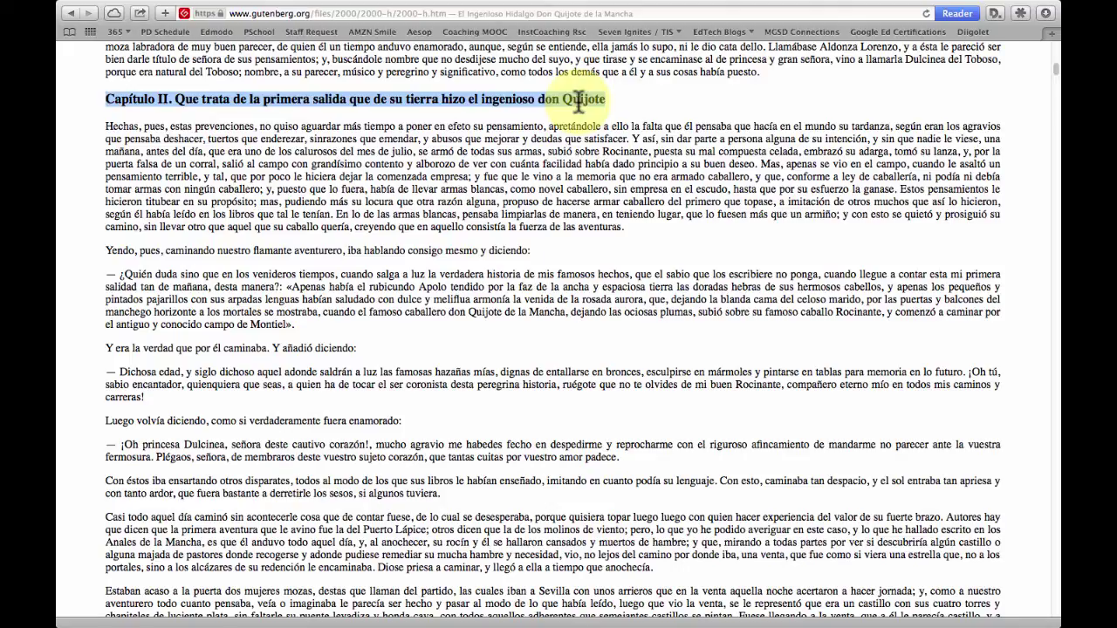
# - Switch to System Preferences, set the Dictation & Speech system voice to Juan under Spanish (Mexico), and return to the preferences overview
pyautogui.hotkey('ctrl', 'Up')
pyautogui.click(324, 225)
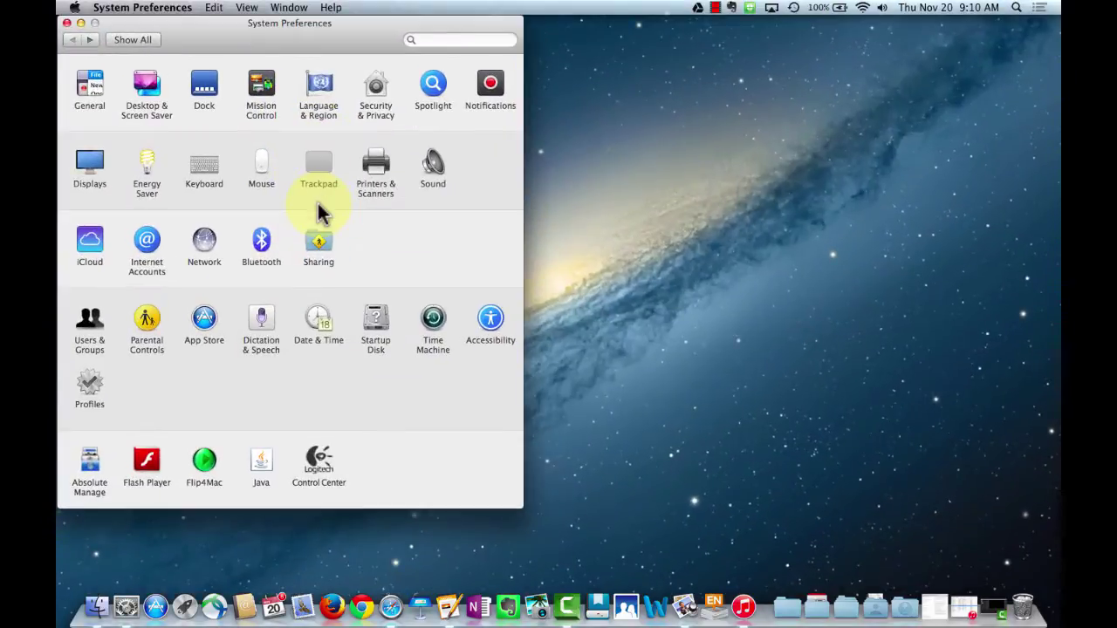
pyautogui.click(264, 324)
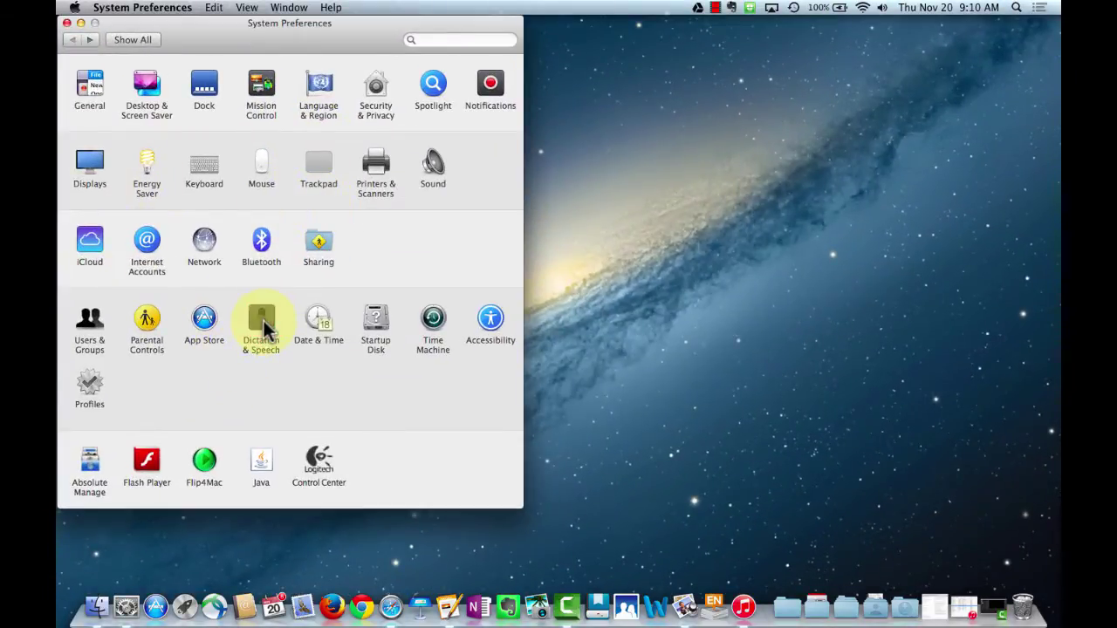
pyautogui.click(353, 110)
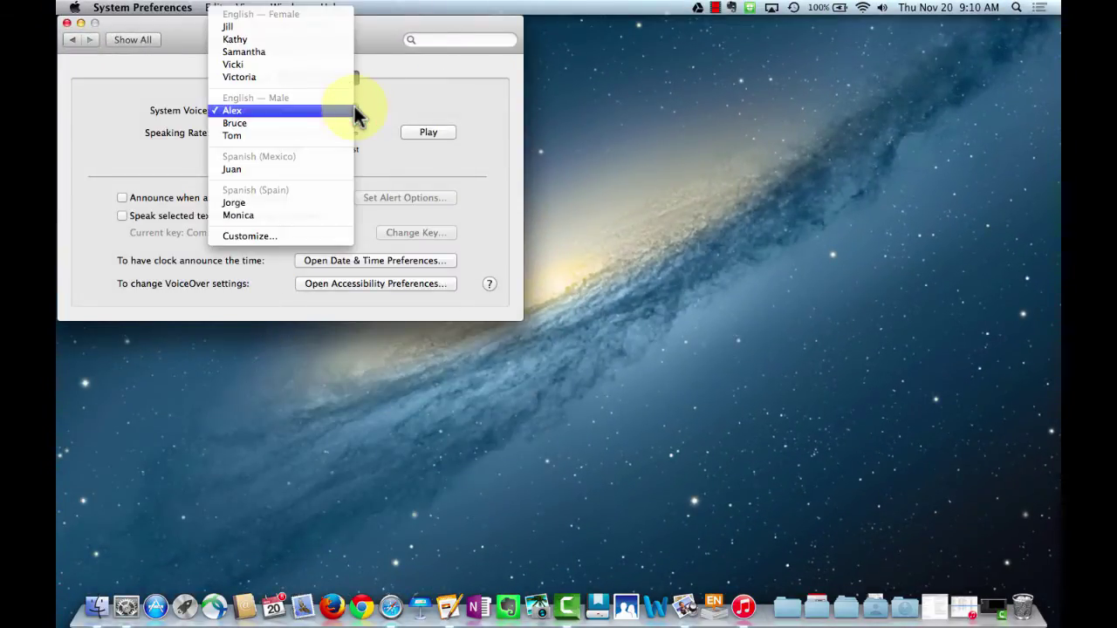
pyautogui.click(249, 170)
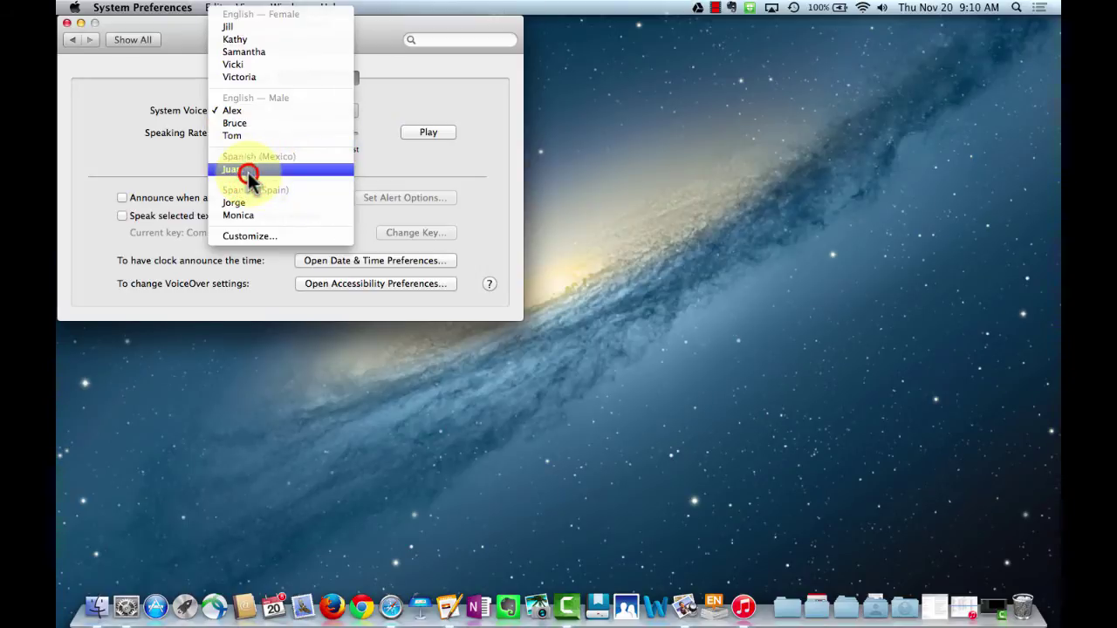
pyautogui.click(70, 41)
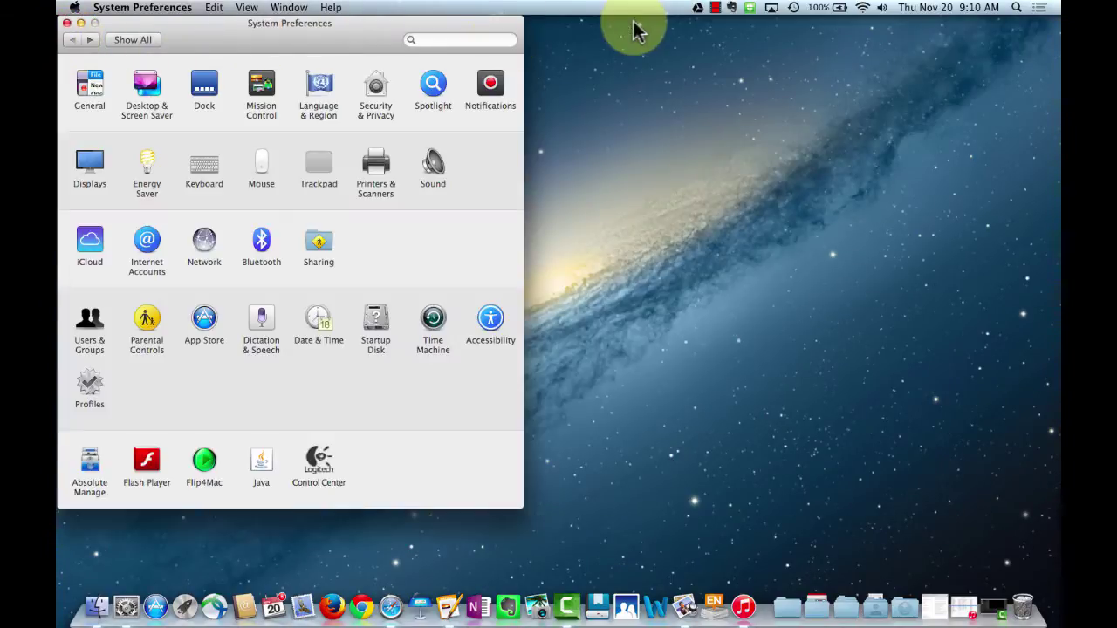
# - Switch back to Safari and have the already selected Capítulo II heading spoken aloud again
pyautogui.hotkey('ctrl', 'Up')
pyautogui.click(715, 45)
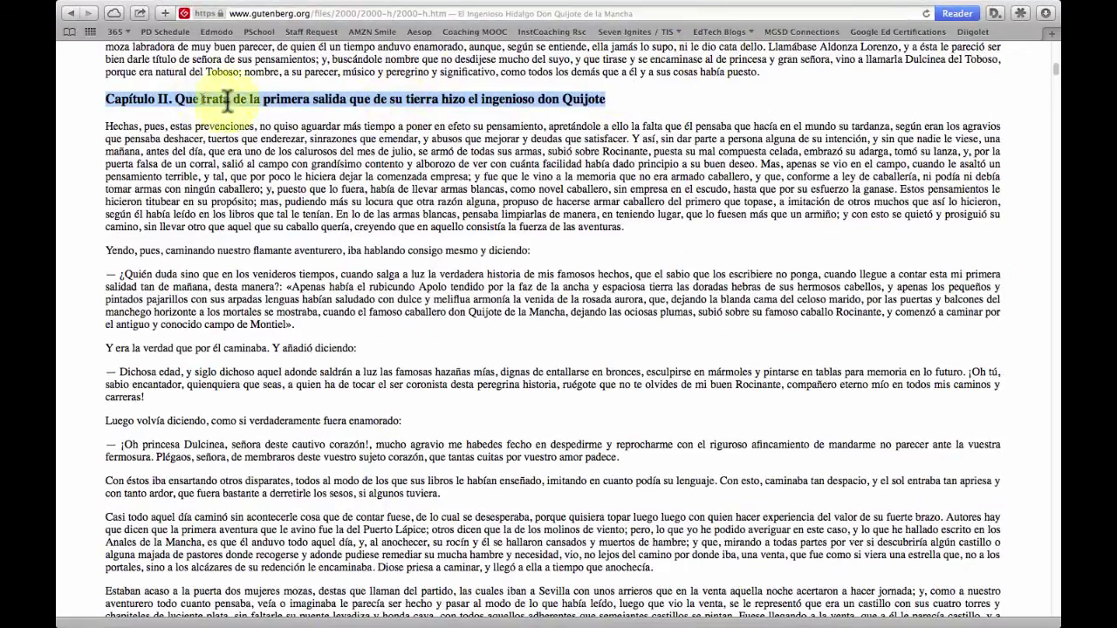
pyautogui.rightClick(349, 98)
pyautogui.moveTo(465, 166)
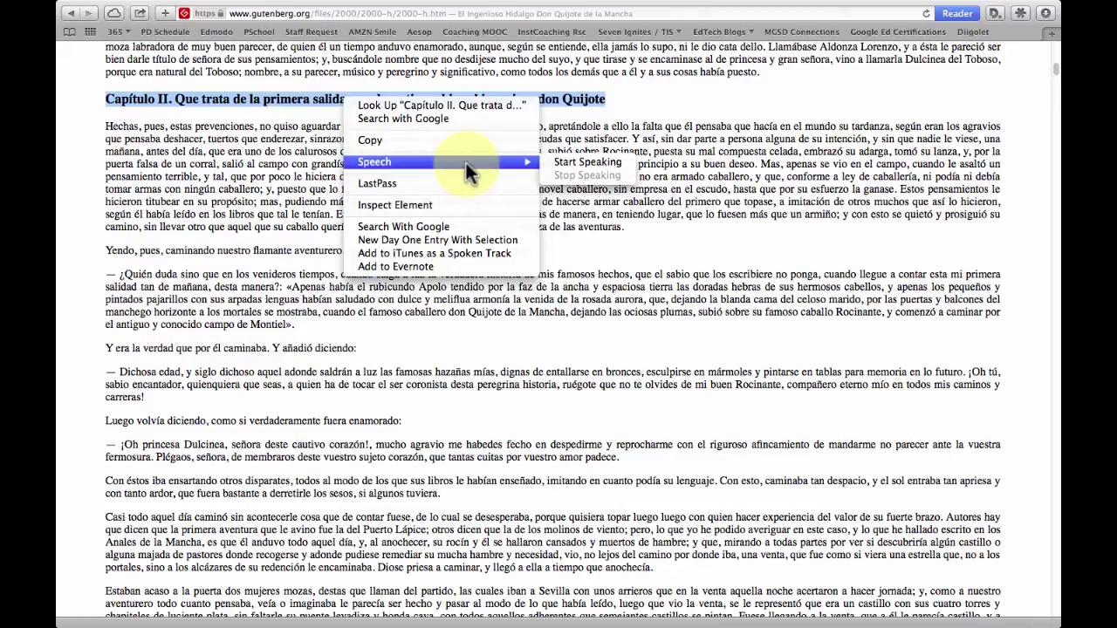
pyautogui.click(588, 164)
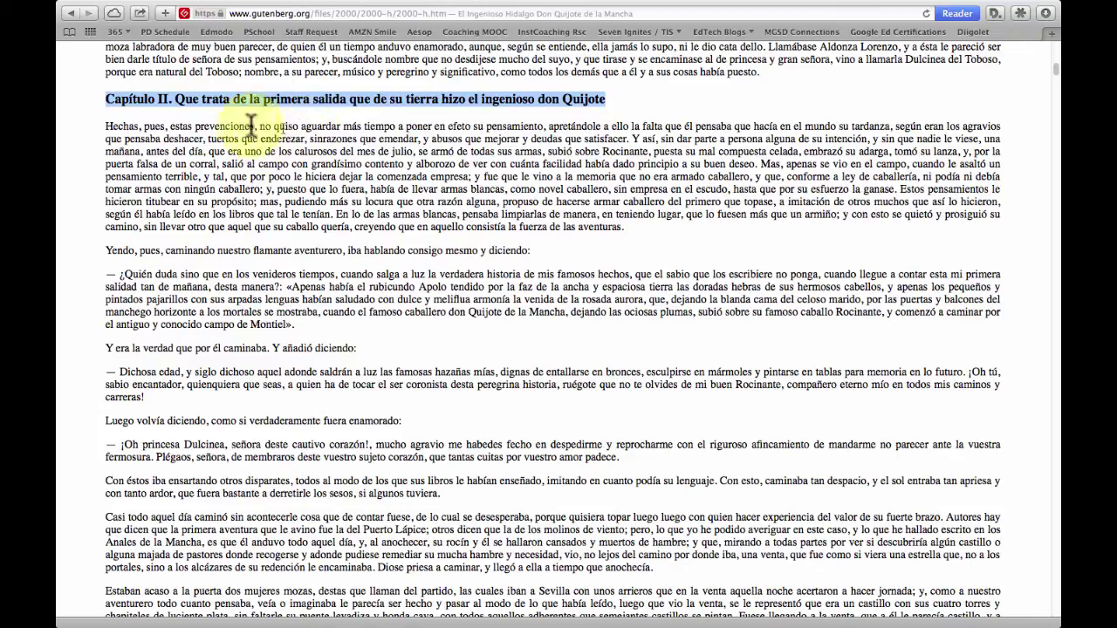
# - Select the first sentence of Capítulo II, from "Hechas, pues" to "satisfacer.", and have it spoken aloud
pyautogui.click(108, 131)
pyautogui.moveTo(108, 128); pyautogui.dragTo(629, 137)
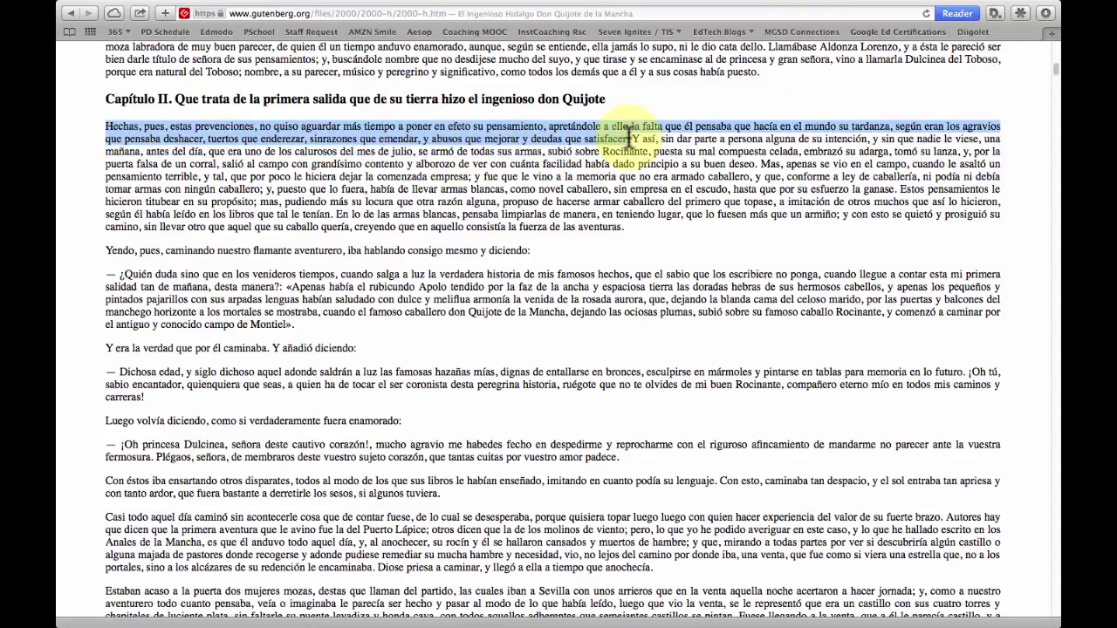
pyautogui.rightClick(319, 135)
pyautogui.moveTo(471, 196)
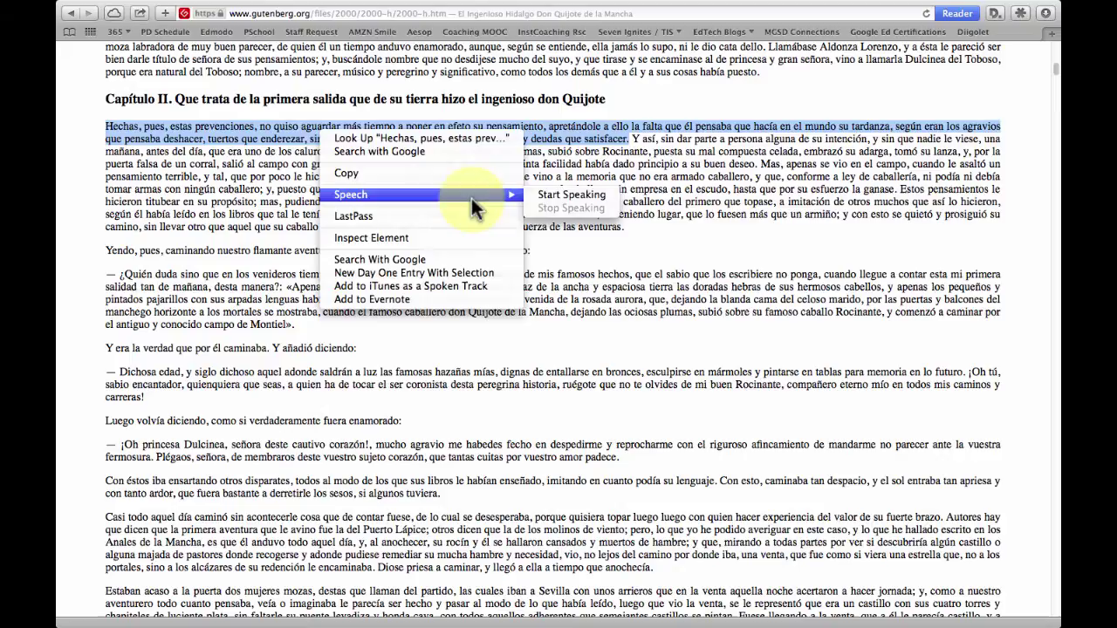
pyautogui.click(578, 198)
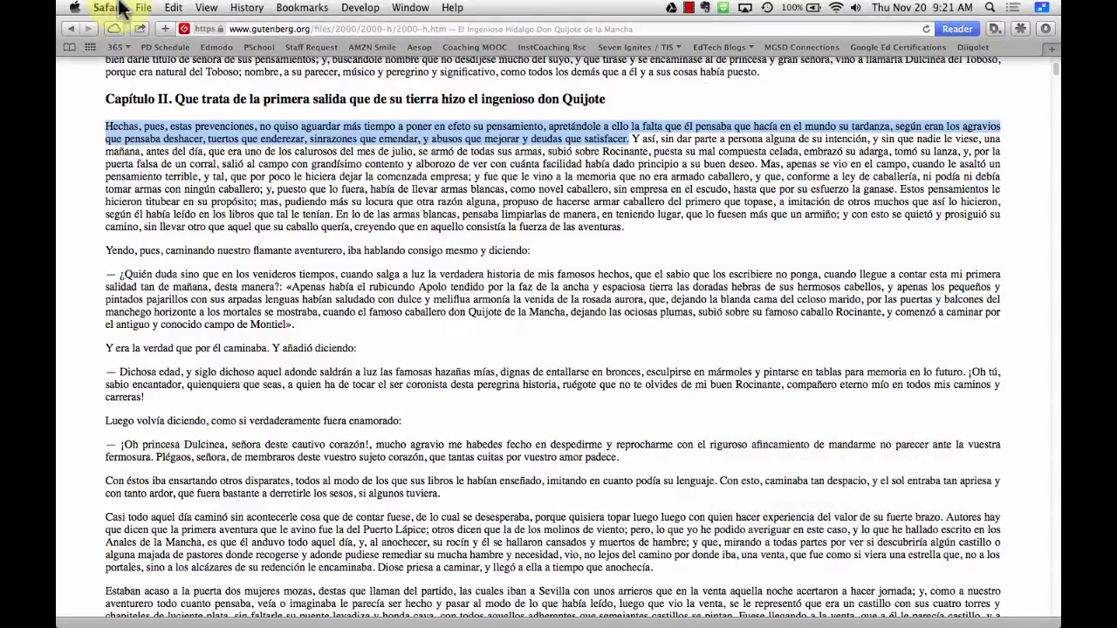
# - Start adding the selected Capítulo II sentence to iTunes as a spoken track through Safari's services
pyautogui.click(119, 7)
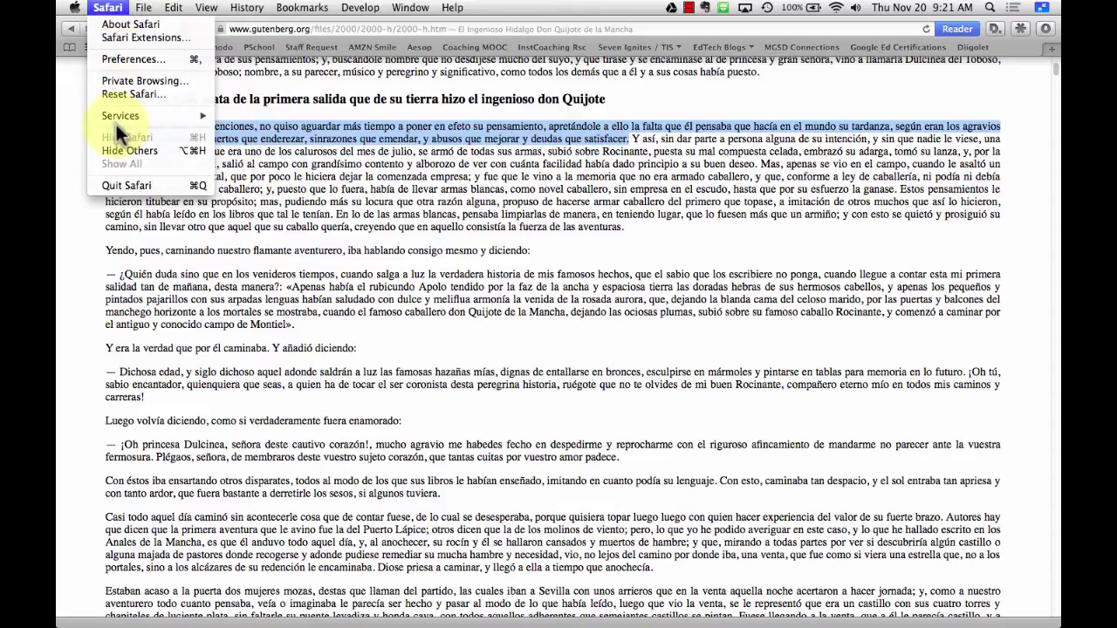
pyautogui.moveTo(121, 119)
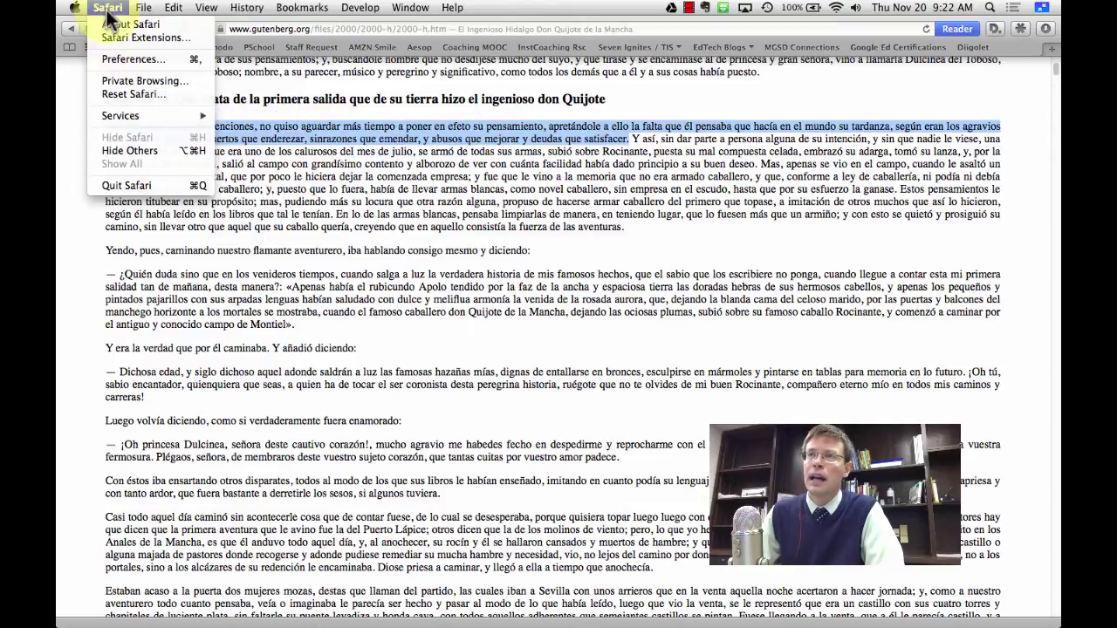
pyautogui.moveTo(112, 115)
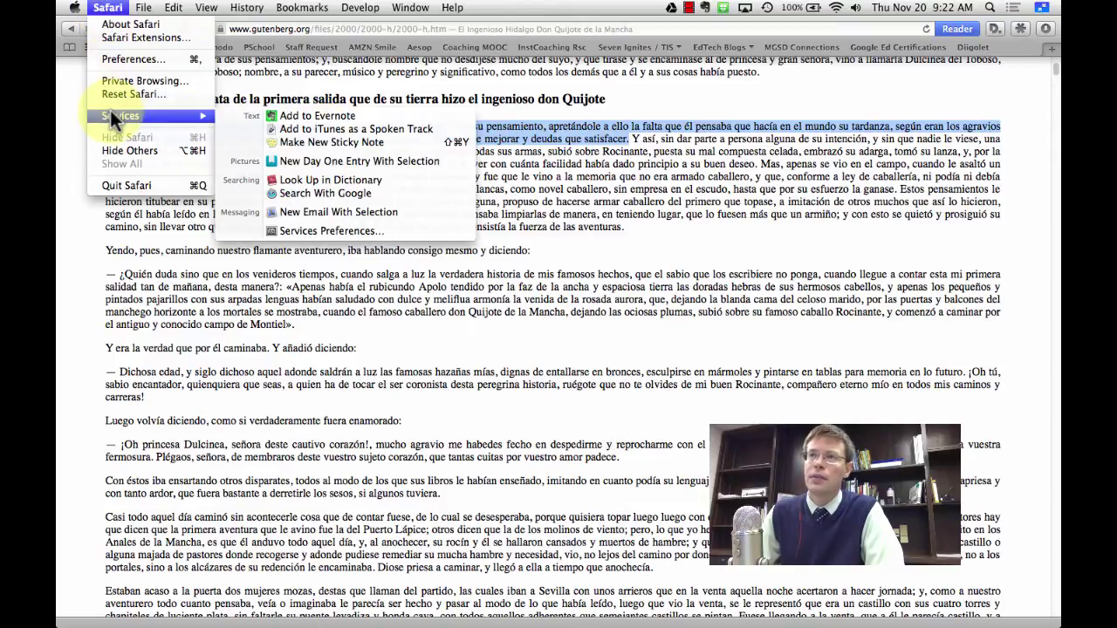
pyautogui.click(352, 130)
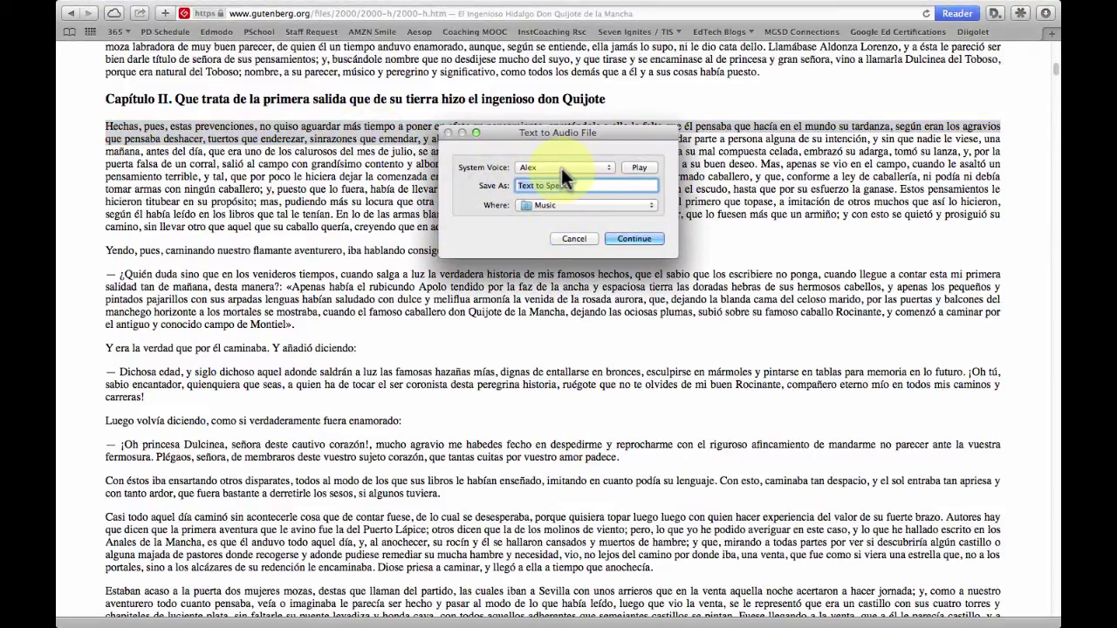
# - Set the audio file's system voice to Juan and play a preview of it
pyautogui.click(562, 168)
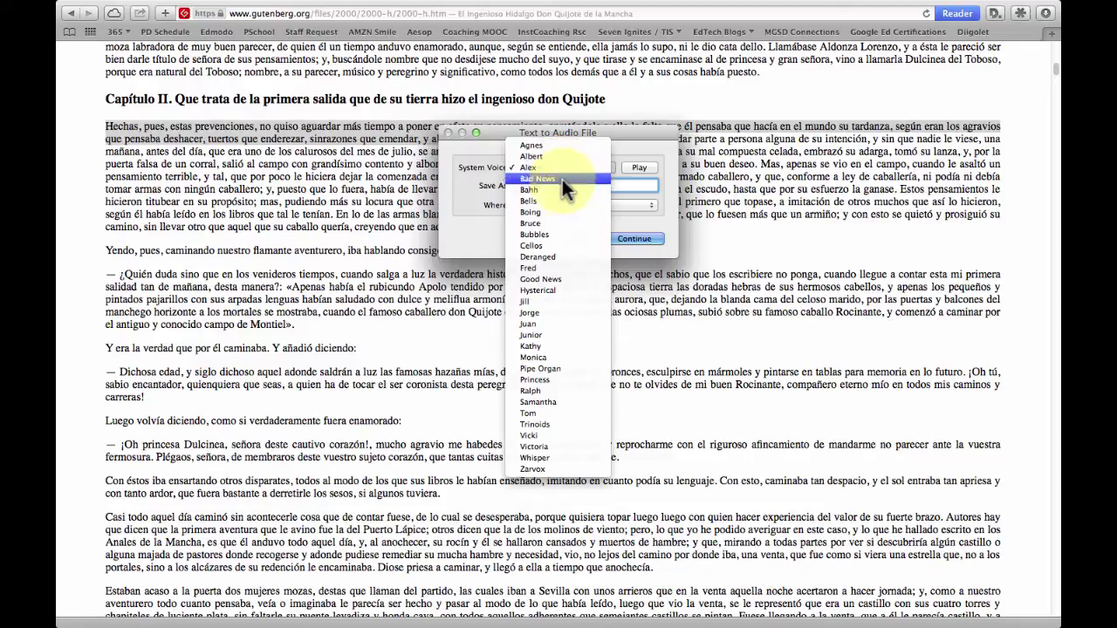
pyautogui.click(535, 324)
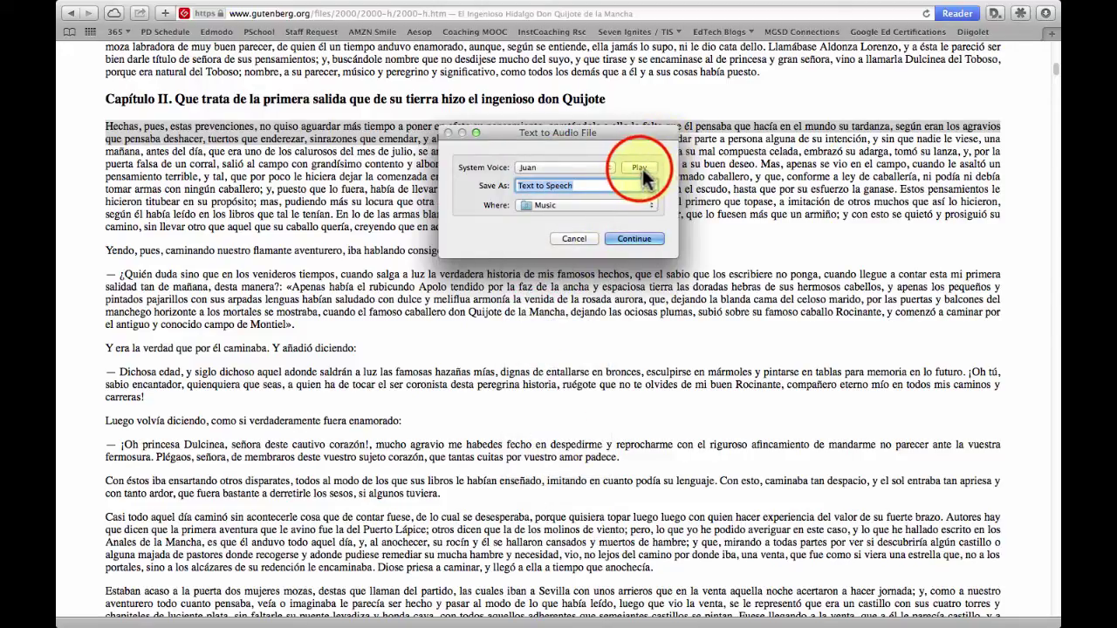
pyautogui.click(640, 167)
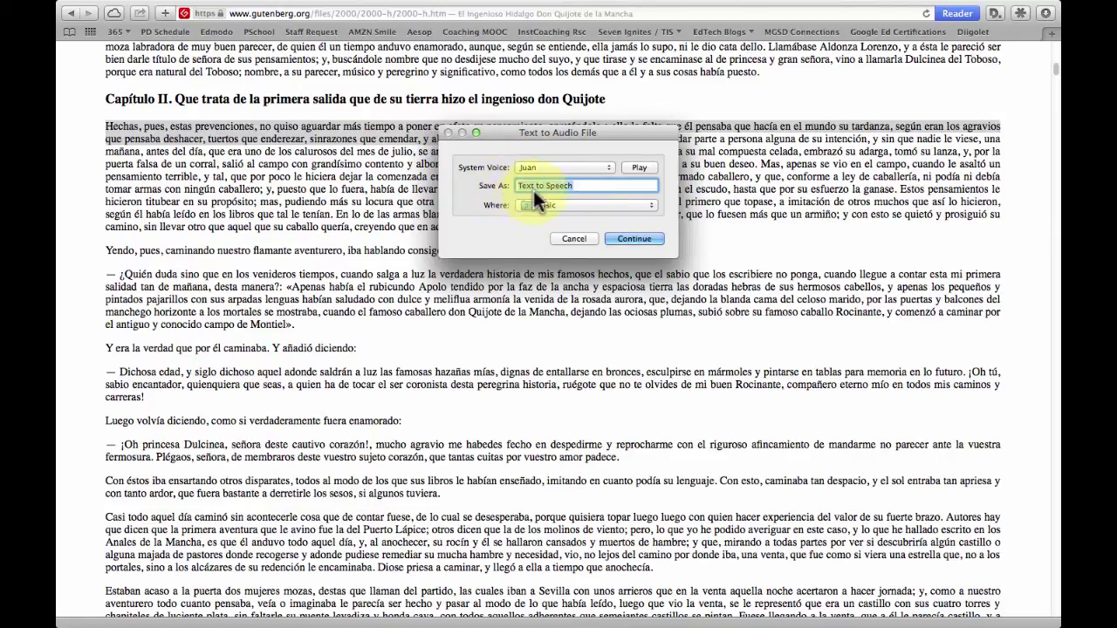
pyautogui.click(520, 134)
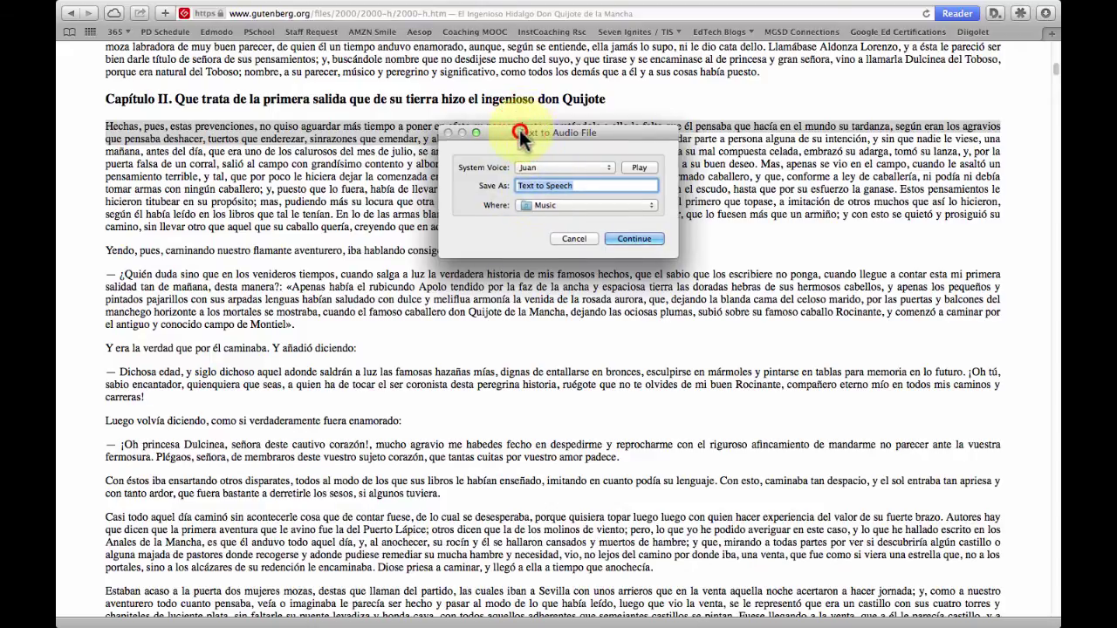
# - Name the audio file "Don Quijote excerpt", set its save location to Desktop, and continue to create the spoken track
pyautogui.moveTo(520, 133); pyautogui.dragTo(505, 158)
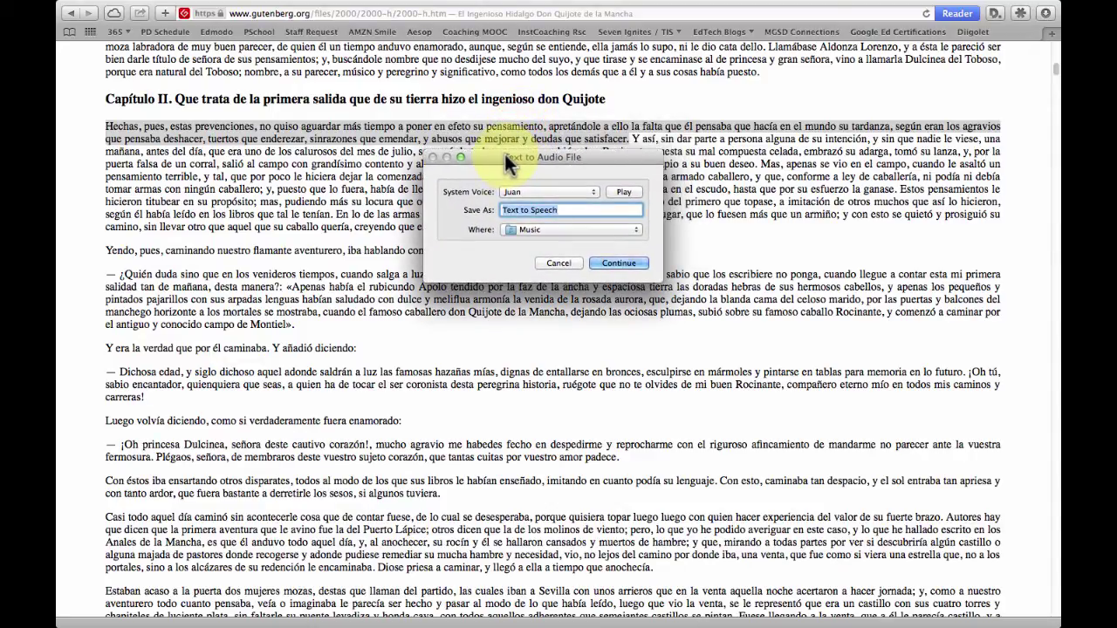
pyautogui.write('Don')
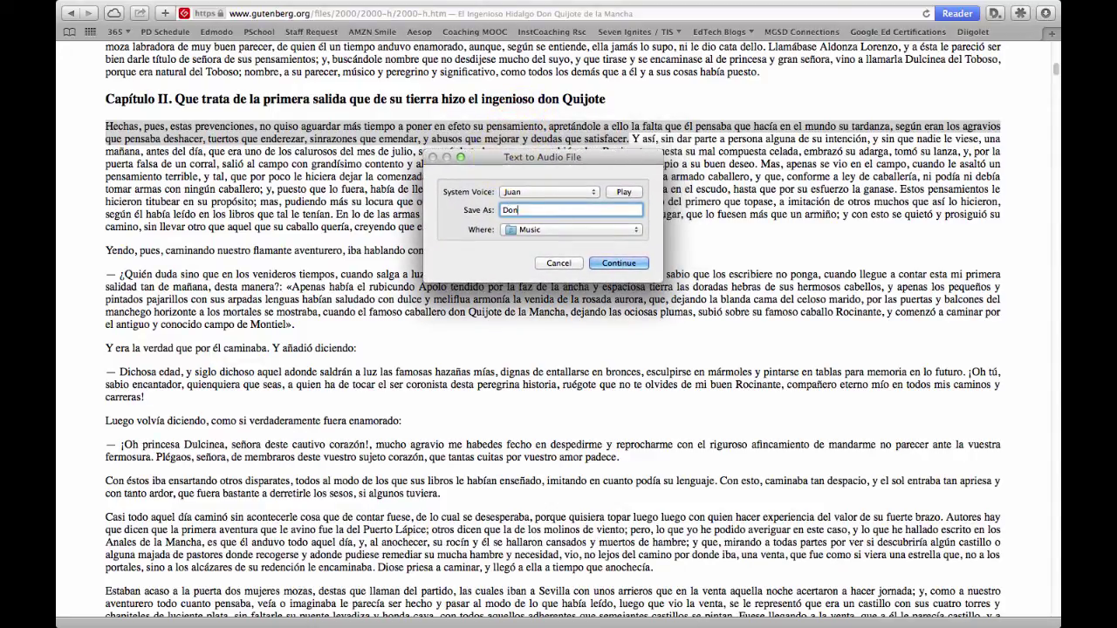
pyautogui.write(' Quijote excerpt')
pyautogui.click(565, 229)
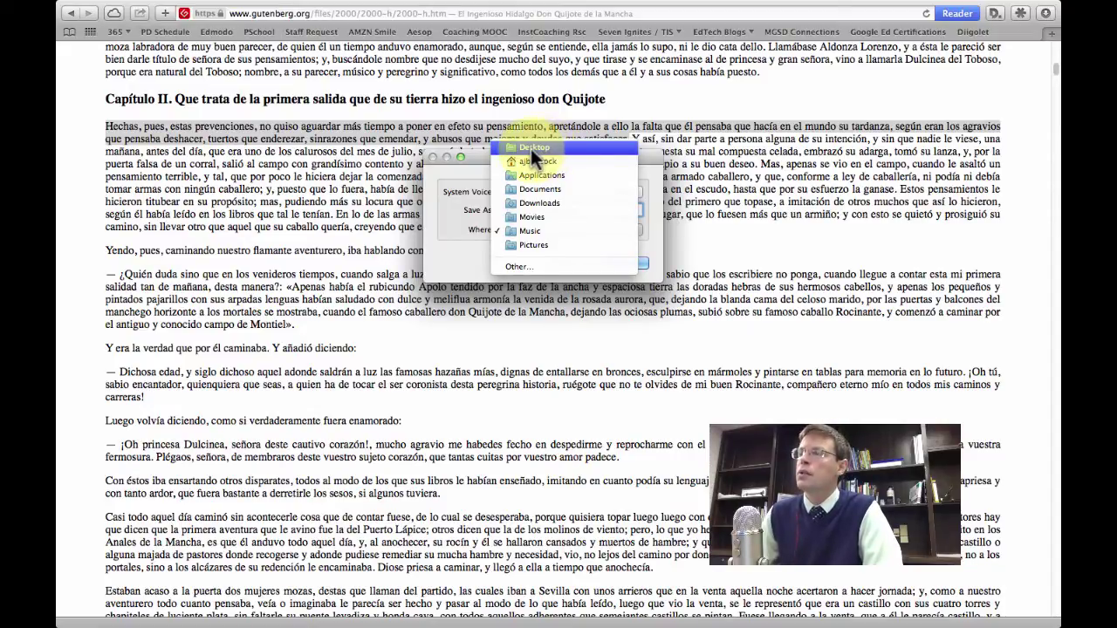
pyautogui.click(558, 149)
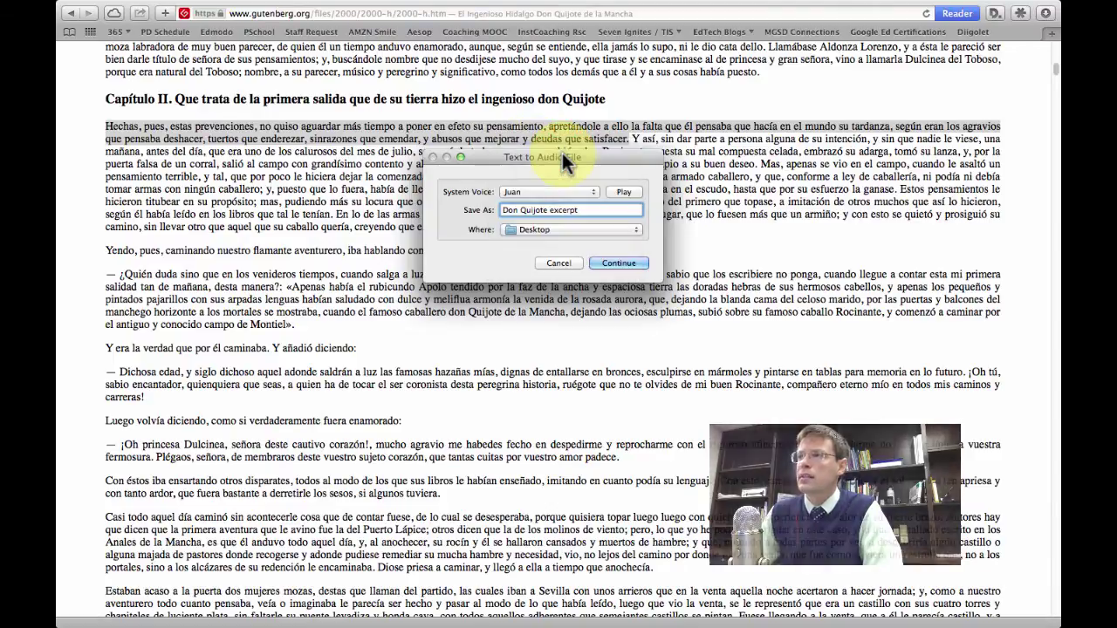
pyautogui.click(632, 265)
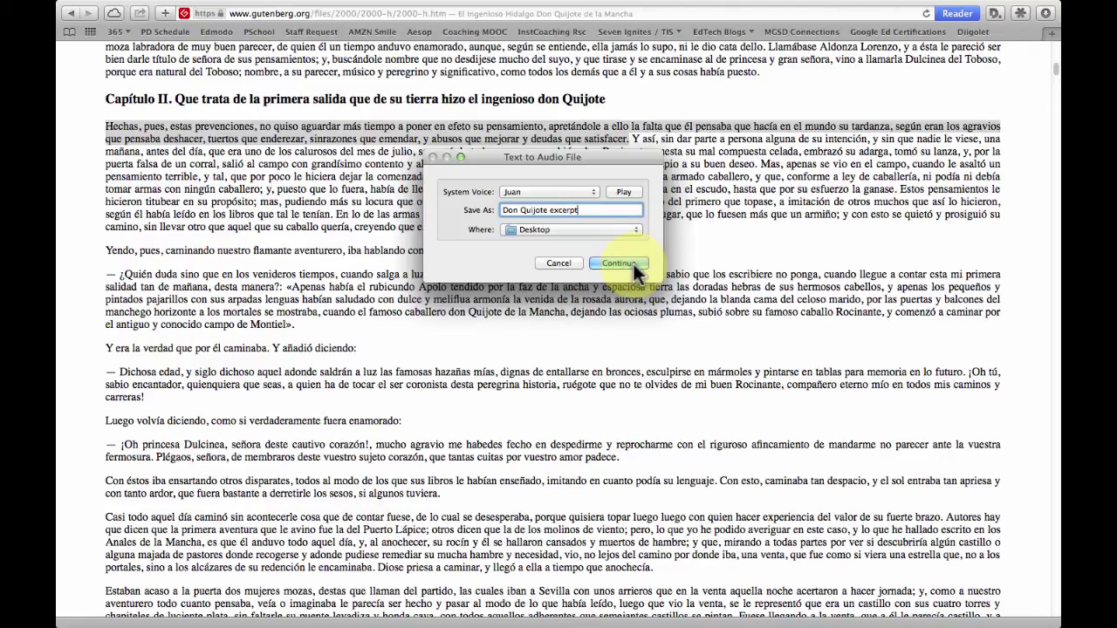
pyautogui.click(635, 267)
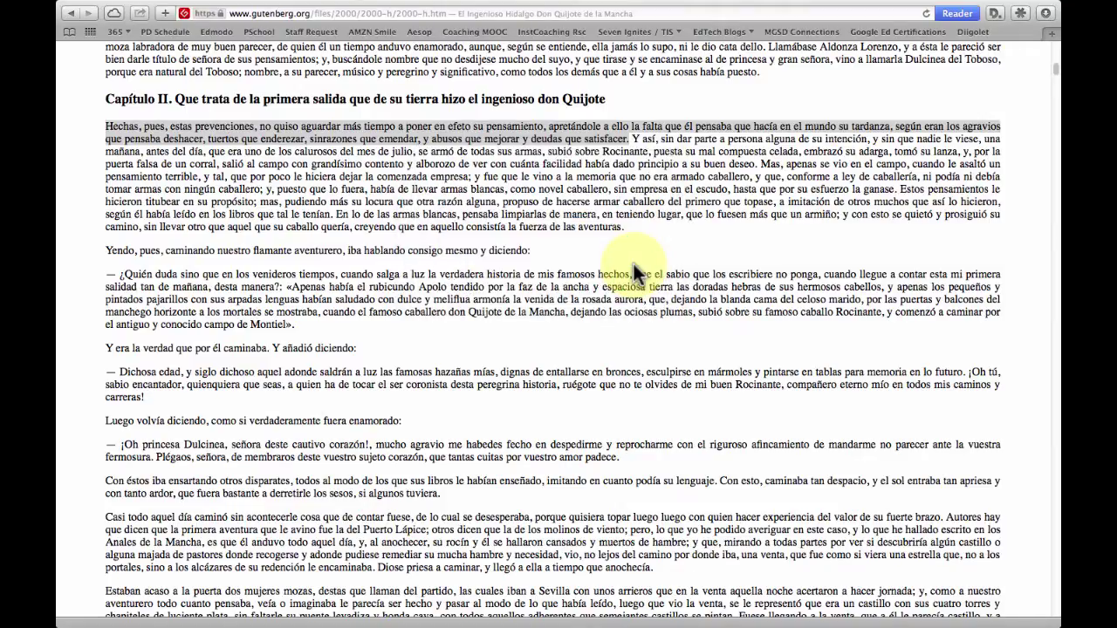
# - Switch to iTunes, play the "Don Quijote excerpt" track from the music library, and pause it partway through
pyautogui.hotkey('ctrl', 'Up')
pyautogui.click(582, 52)
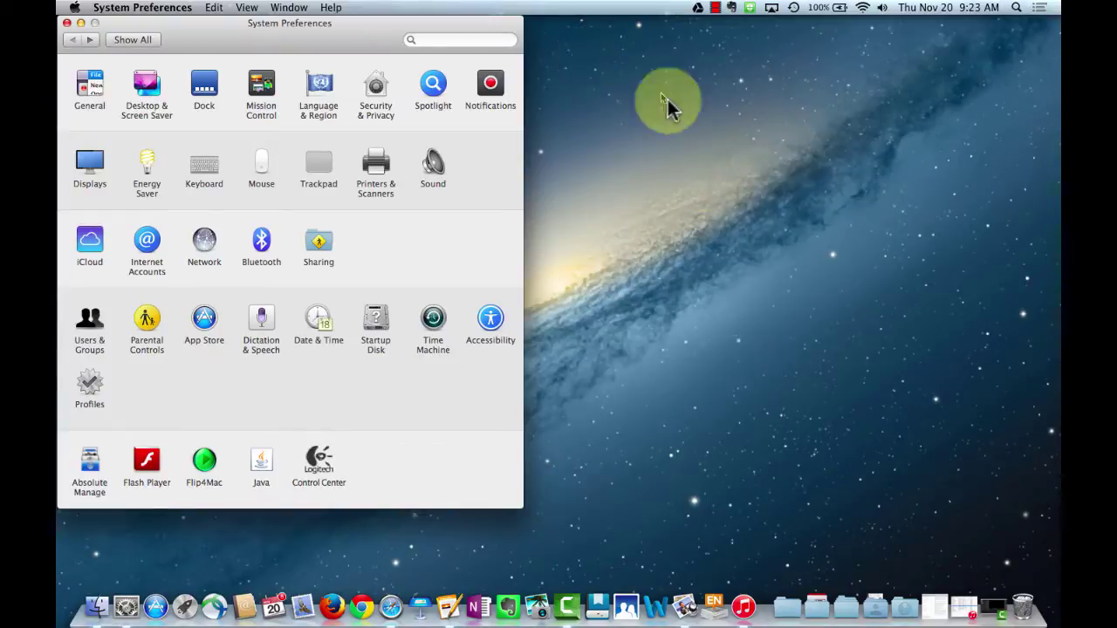
pyautogui.click(746, 615)
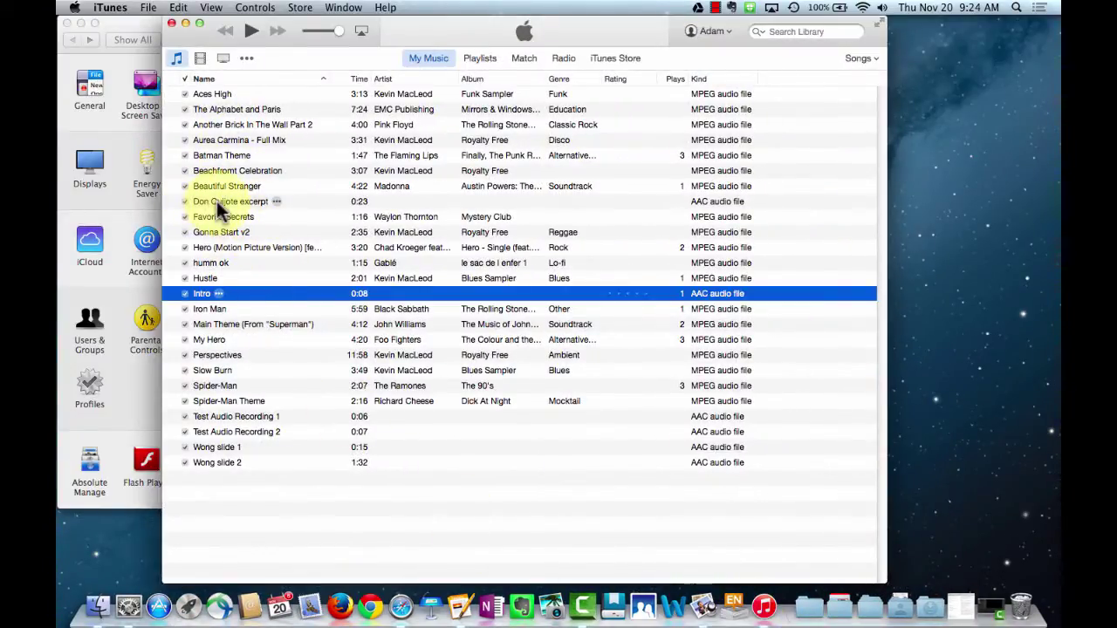
pyautogui.click(221, 206)
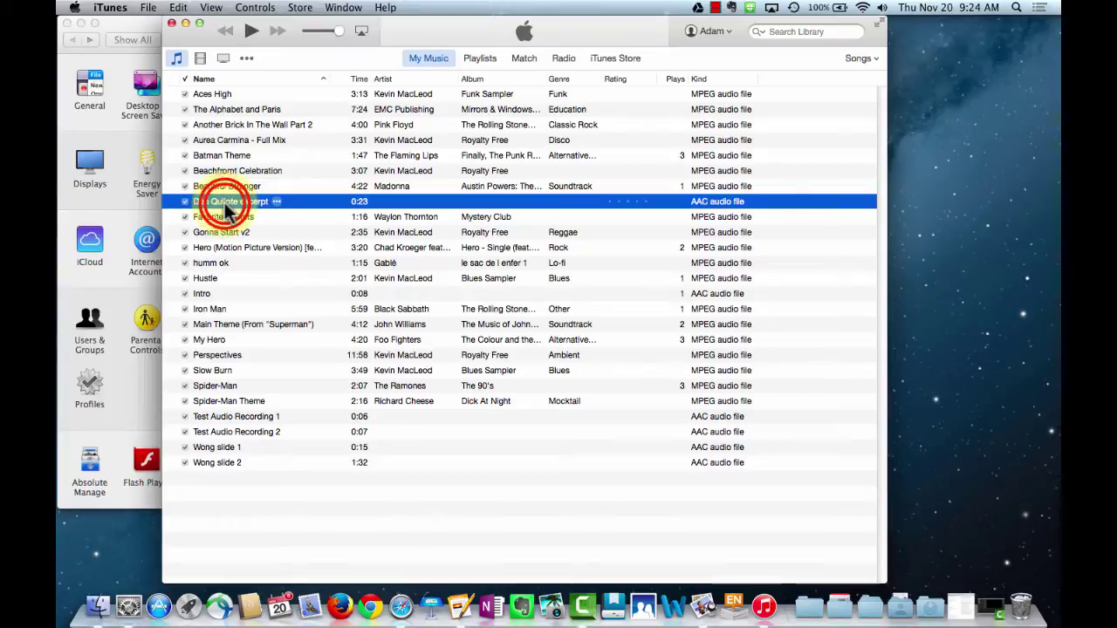
pyautogui.doubleClick(225, 210)
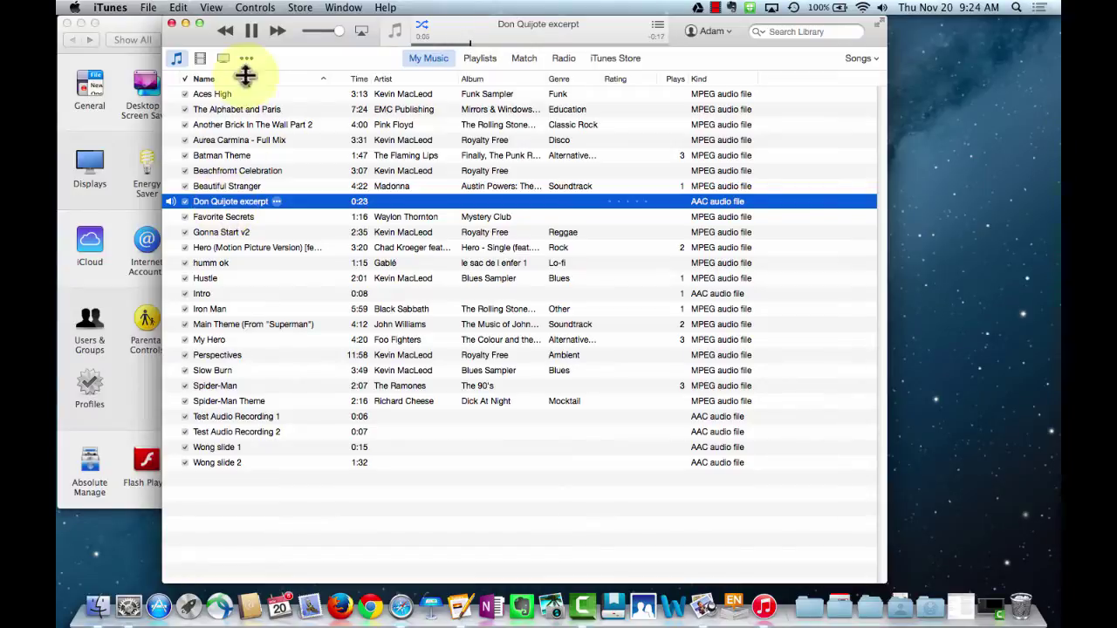
pyautogui.click(253, 32)
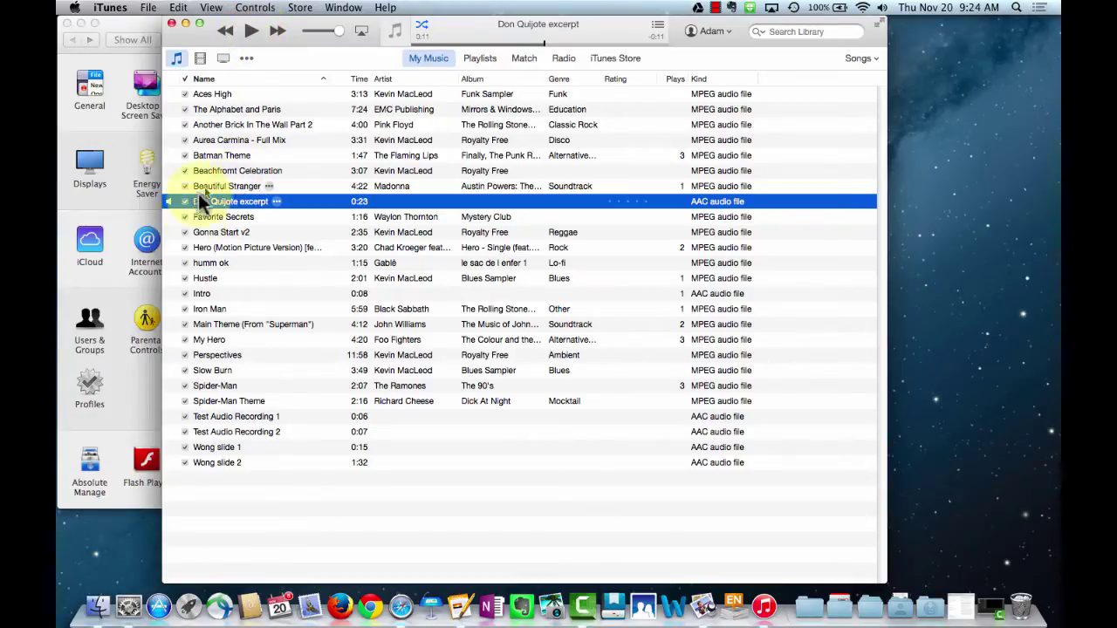
# - Switch to Finder, move its window beside the iTunes track list, and show the contents of the Documents folder
pyautogui.click(96, 609)
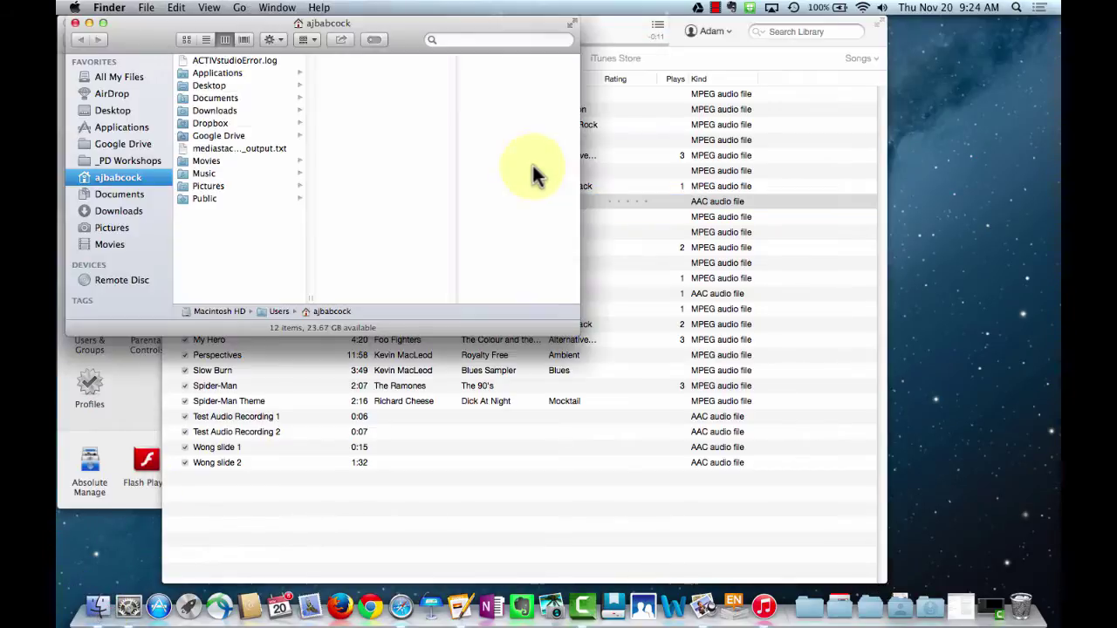
pyautogui.click(393, 31)
pyautogui.moveTo(390, 27); pyautogui.dragTo(994, 181)
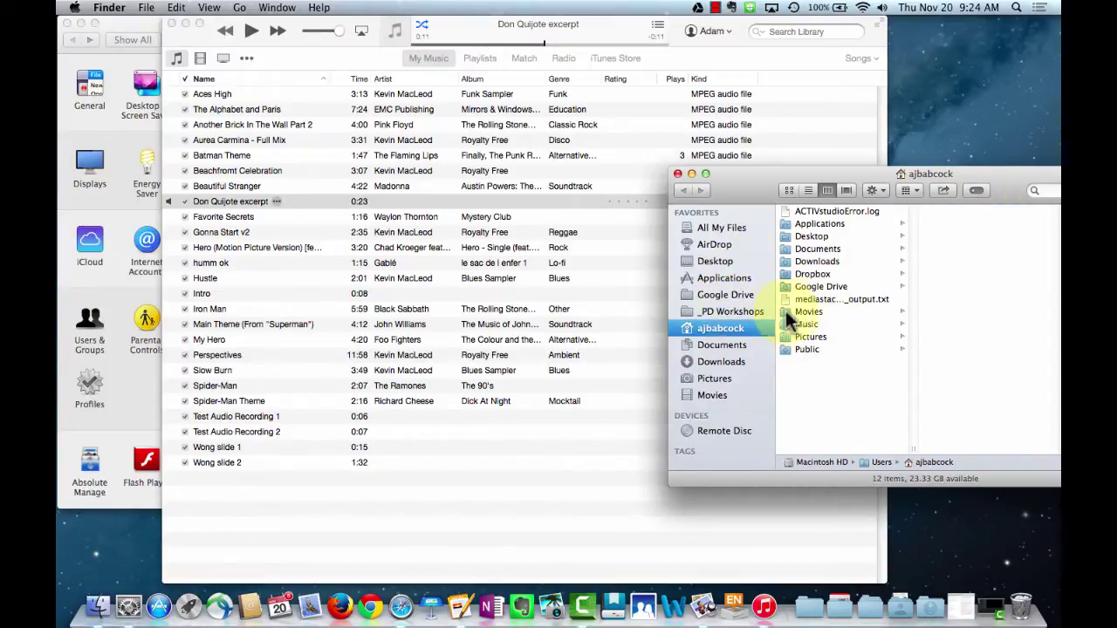
pyautogui.click(841, 247)
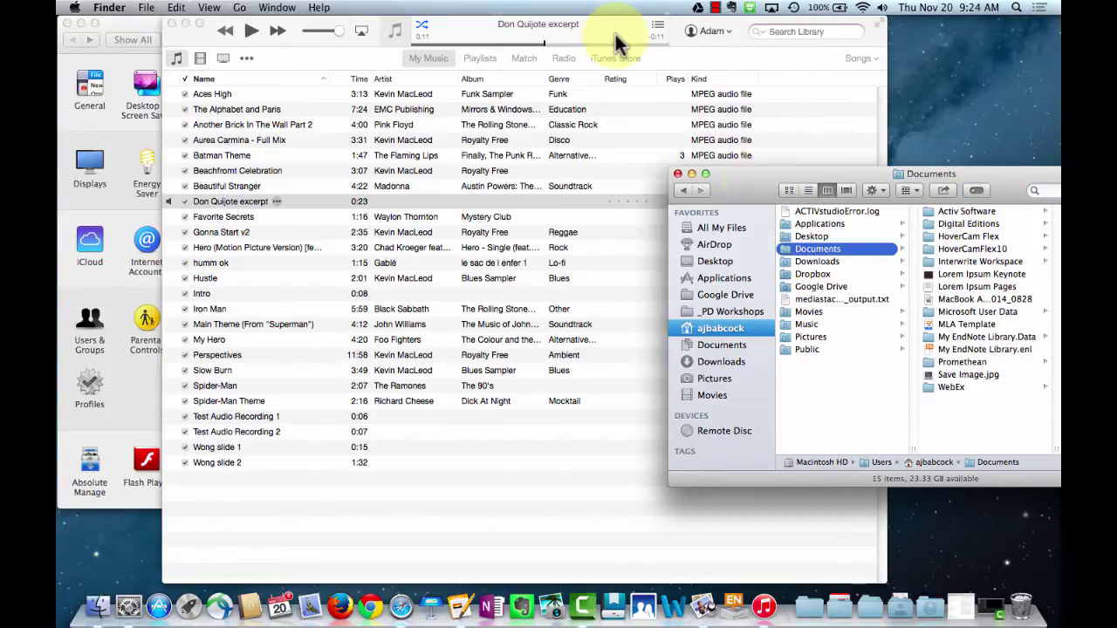
# - Copy the "Don Quijote excerpt" track from iTunes into the Documents folder and bring the Finder window into full view
pyautogui.click(209, 202)
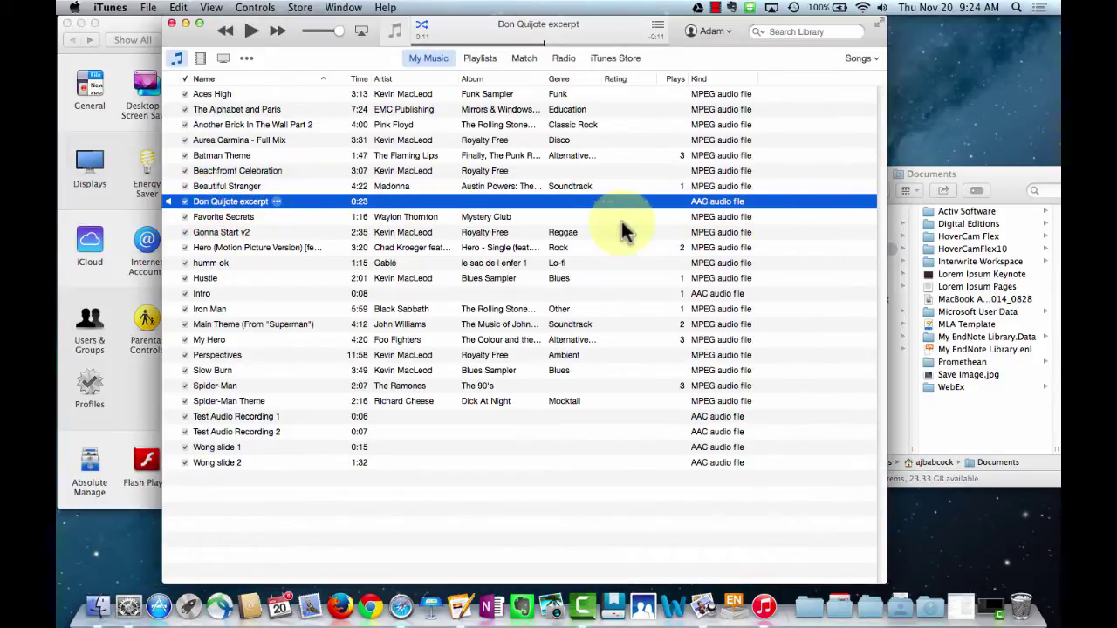
pyautogui.moveTo(383, 204); pyautogui.dragTo(998, 445)
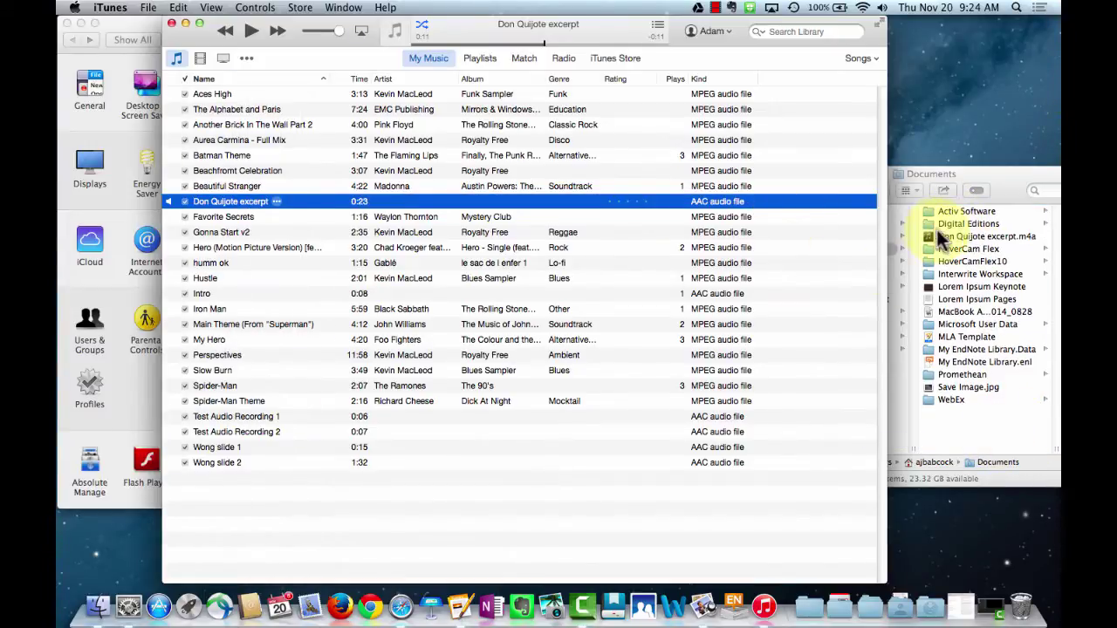
pyautogui.click(1006, 190)
pyautogui.moveTo(1006, 190); pyautogui.dragTo(916, 178)
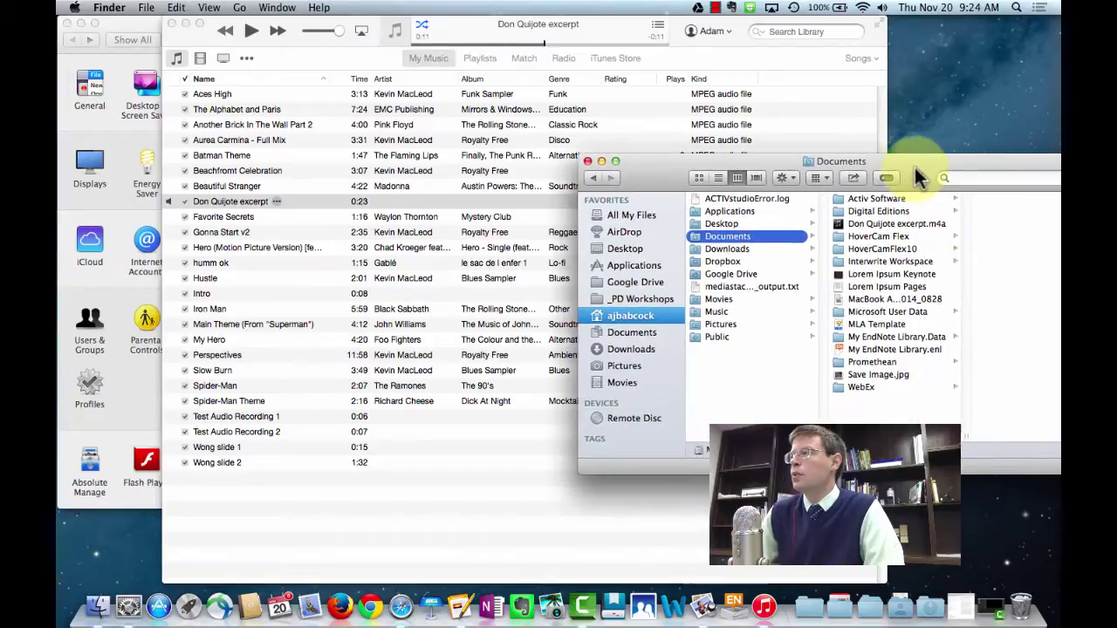